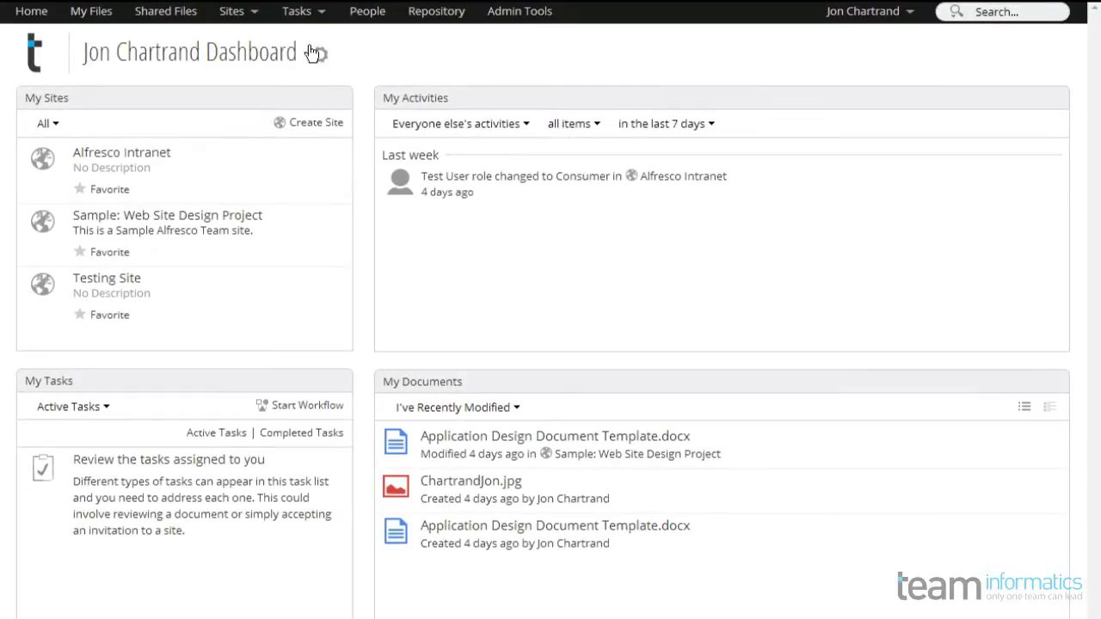
- Browse Repository > Sites > alfresco-intranet > documentLibrary, then go to the Alfresco Intranet site from Home
click(437, 12)
scroll(470, 250, down, 5)
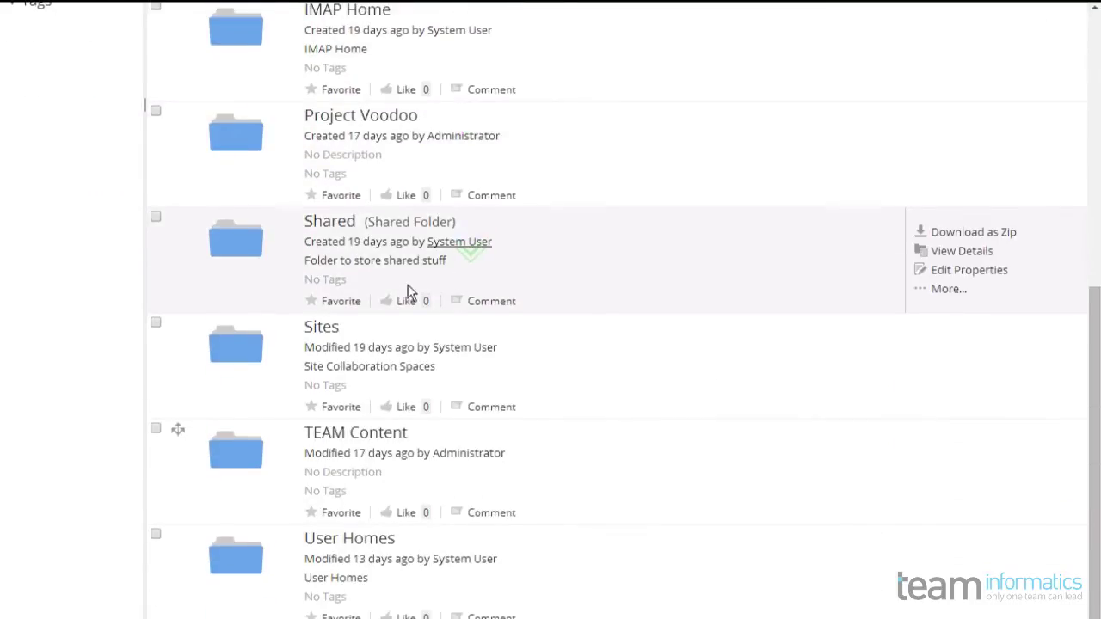
click(314, 334)
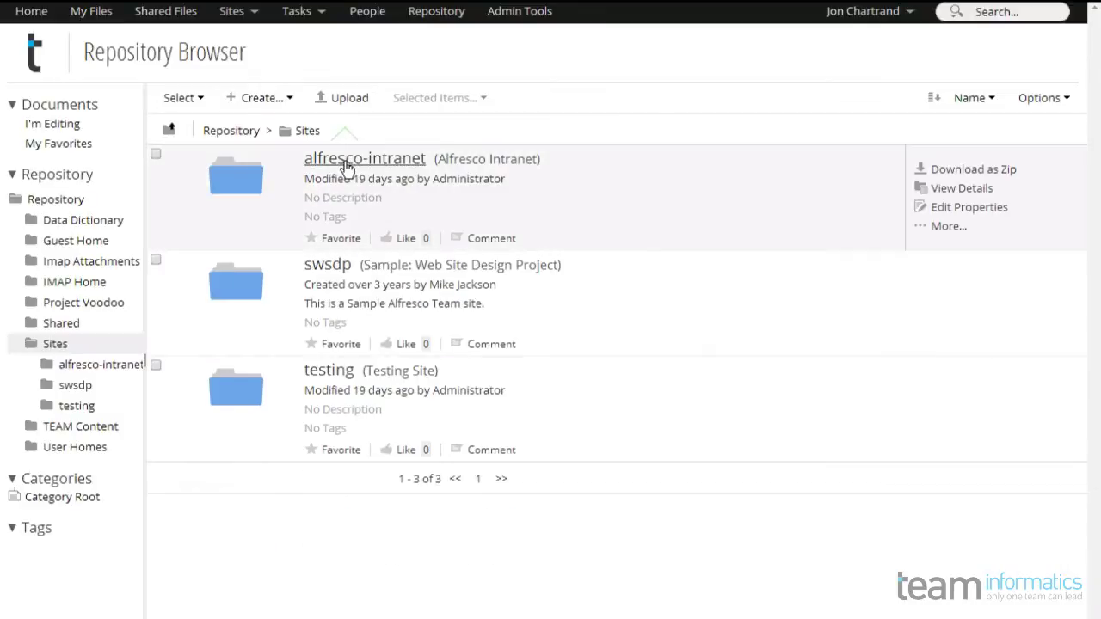
click(347, 160)
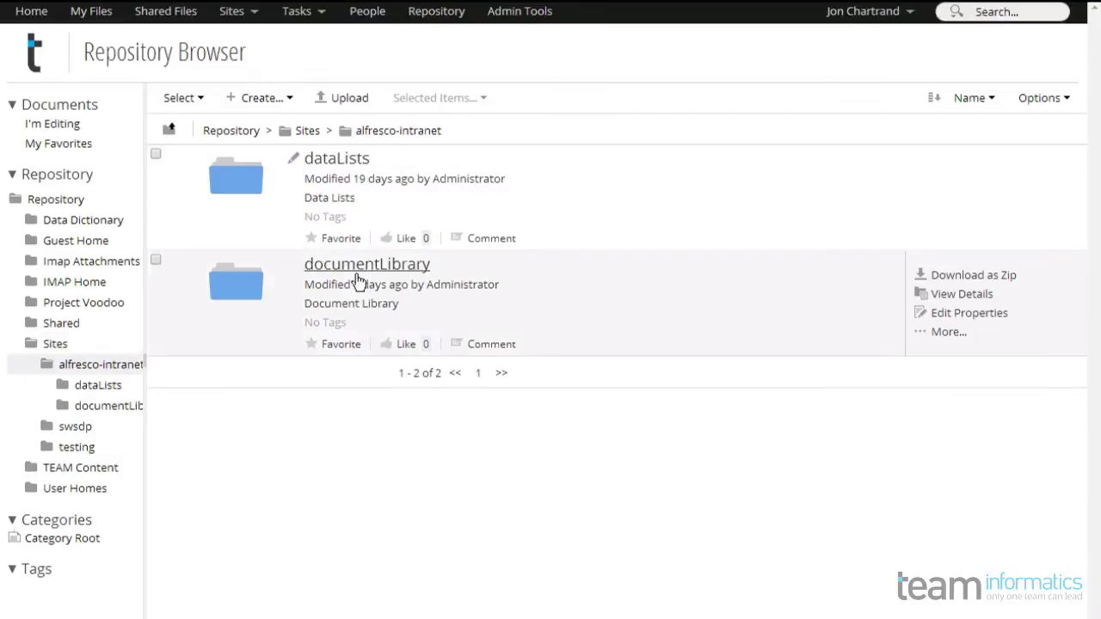
click(359, 267)
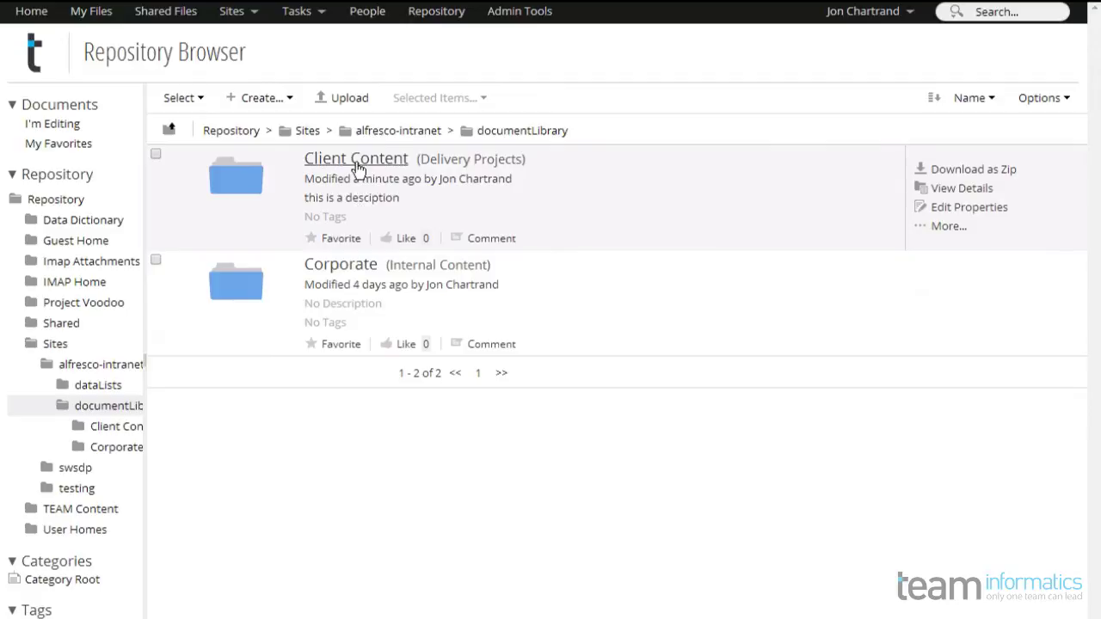
click(31, 10)
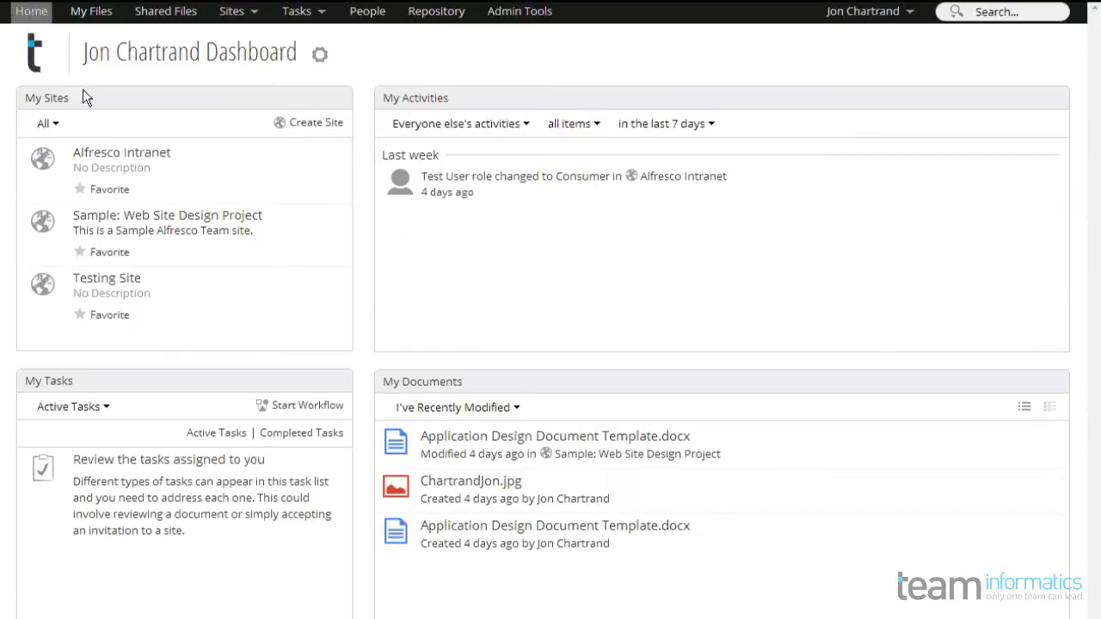
click(116, 155)
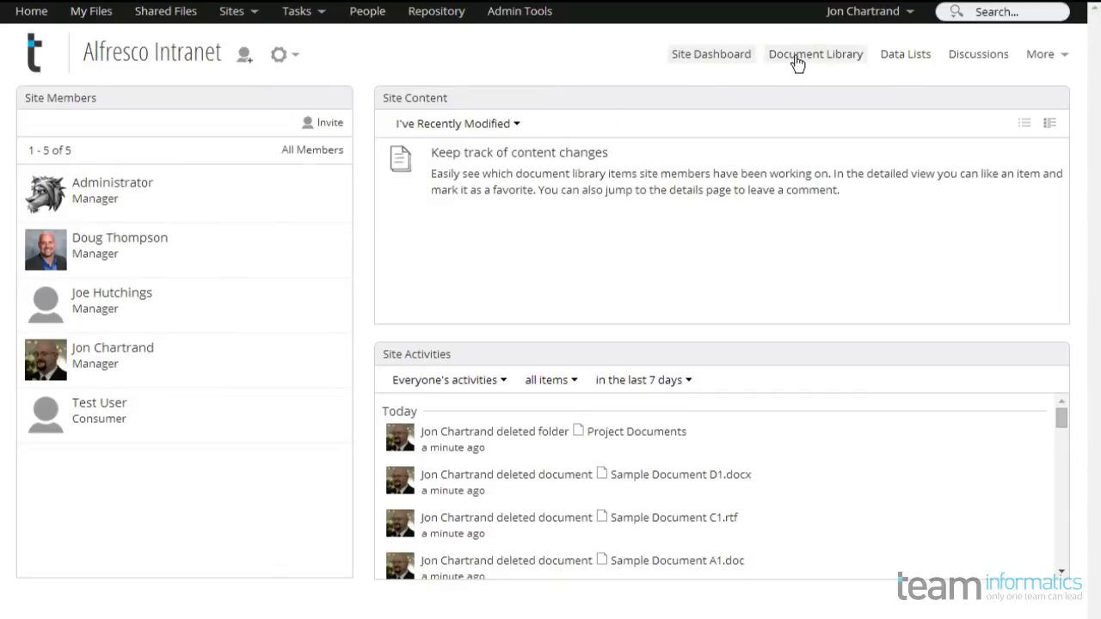
- In Client Content, create and open folder 'Project Documents', described 'Documents for ongoing projects.'
click(792, 62)
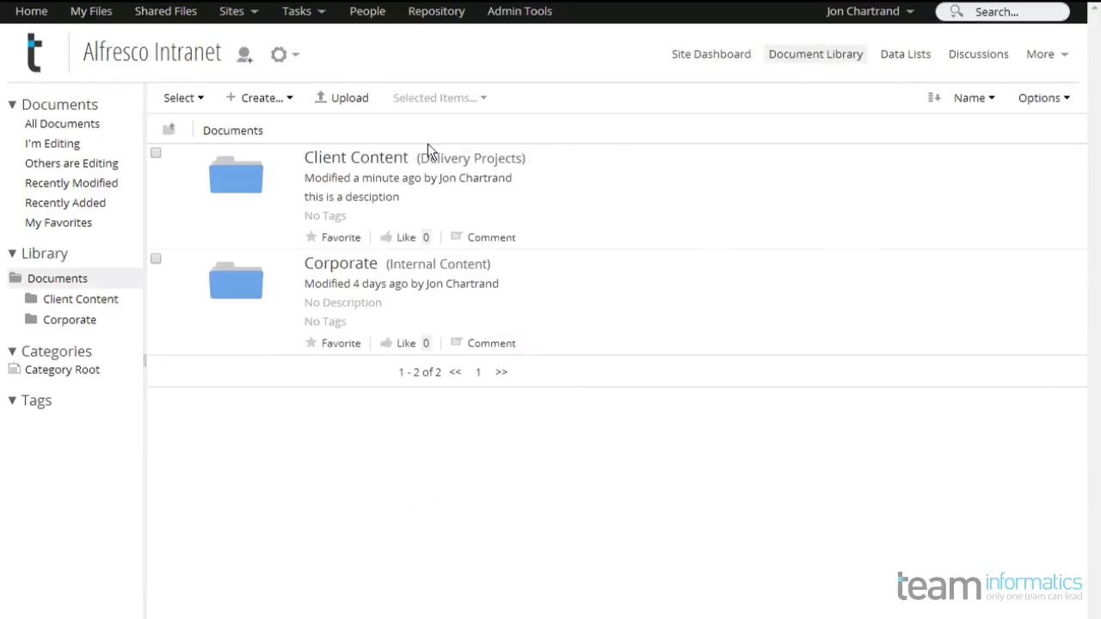
click(359, 158)
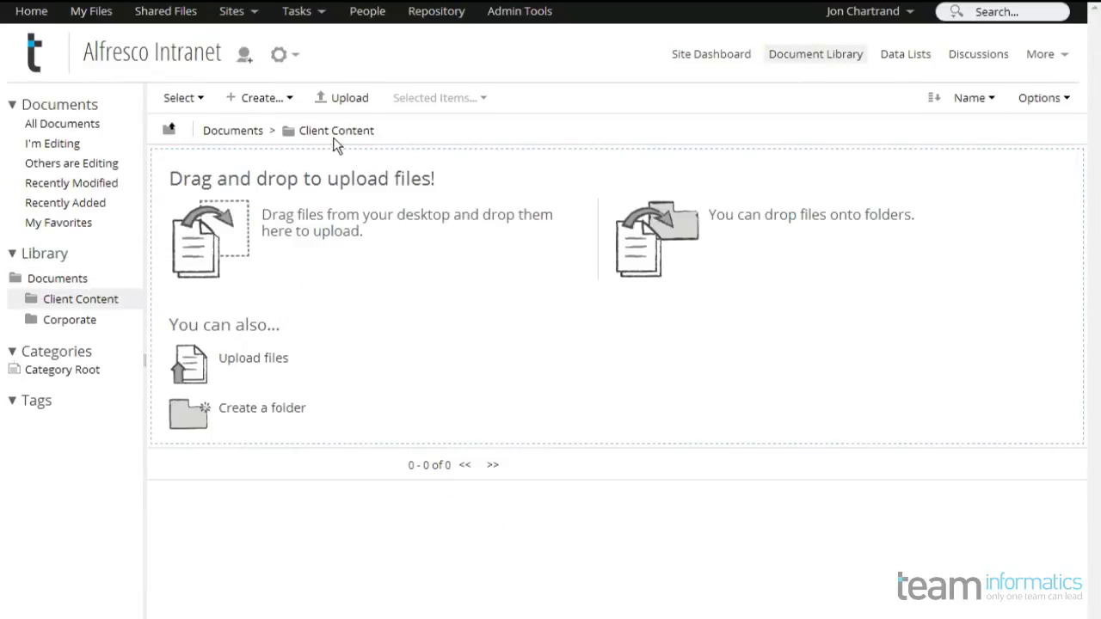
click(258, 100)
click(263, 123)
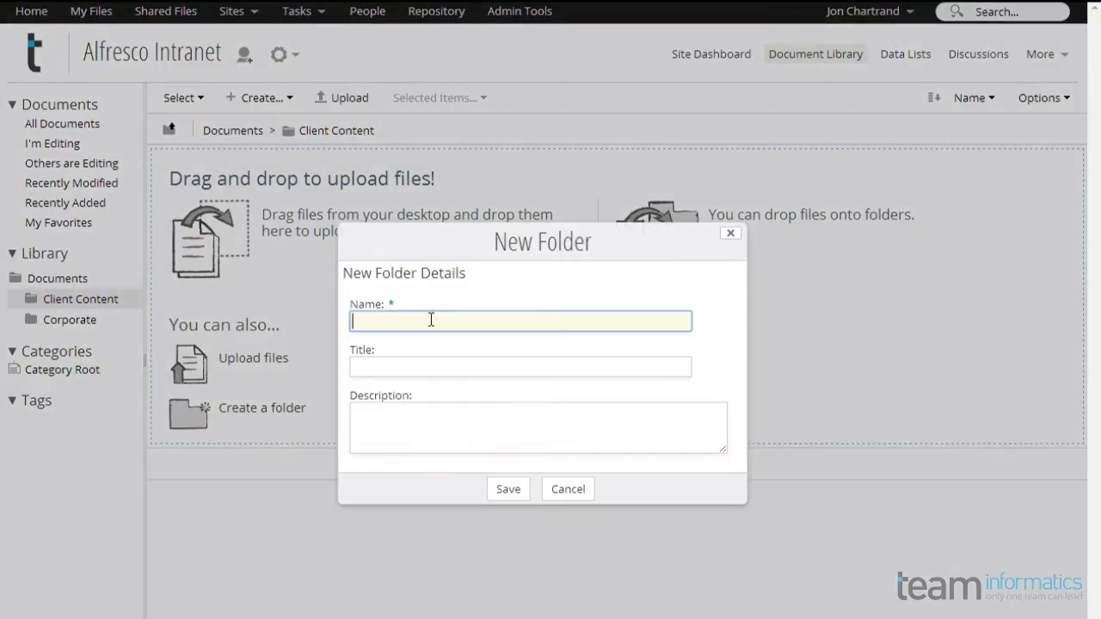
text(Project Documents)
key(Tab)
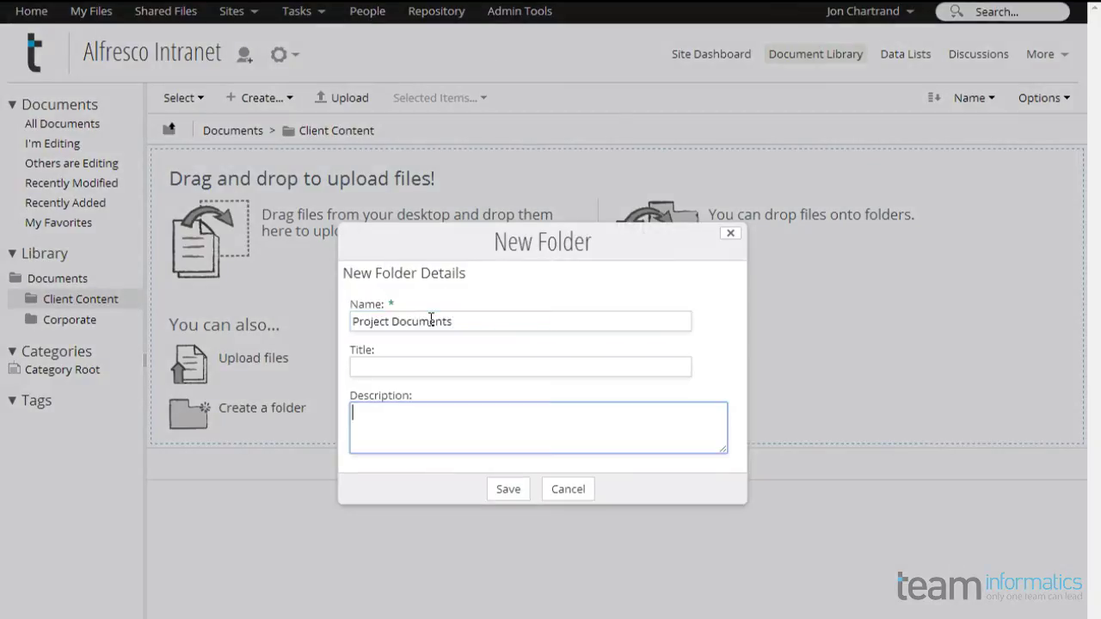
text(Documents for ongoing projects.)
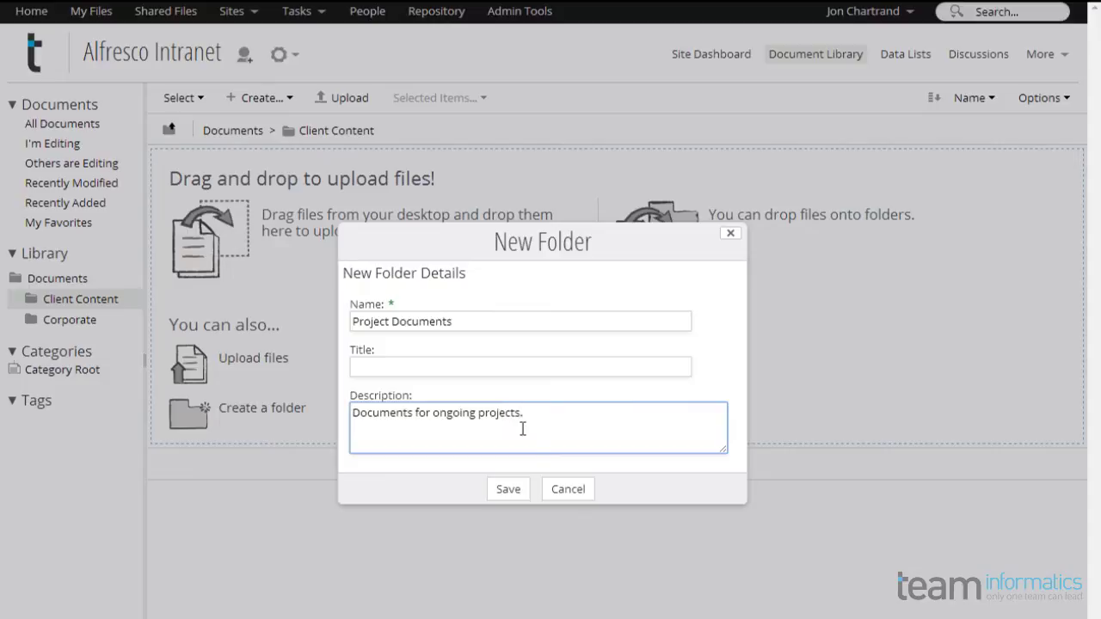
click(508, 490)
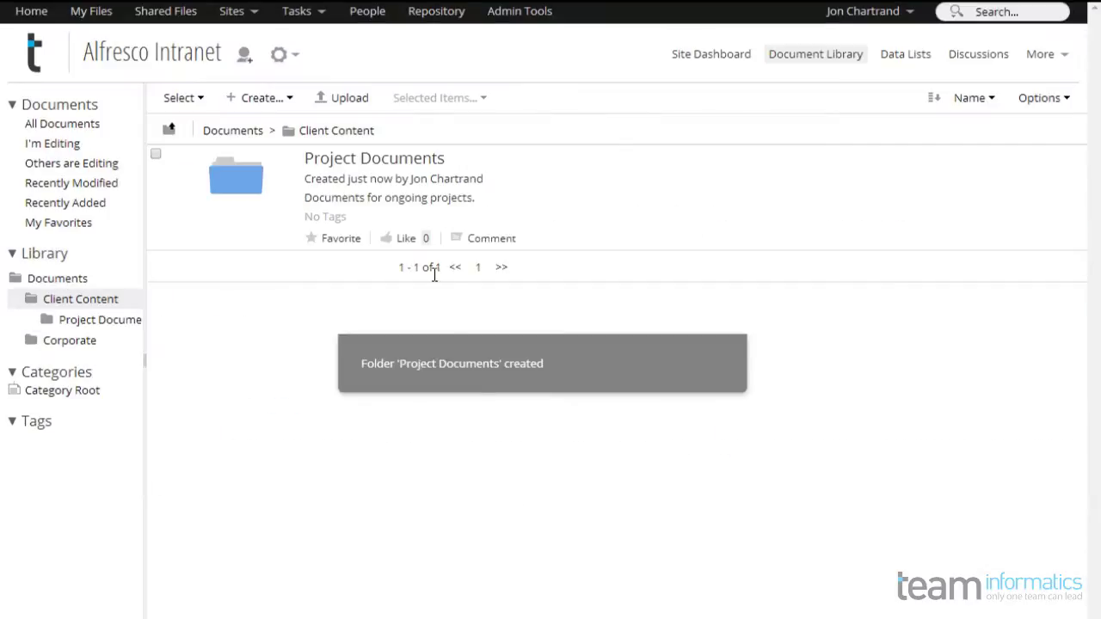
click(361, 160)
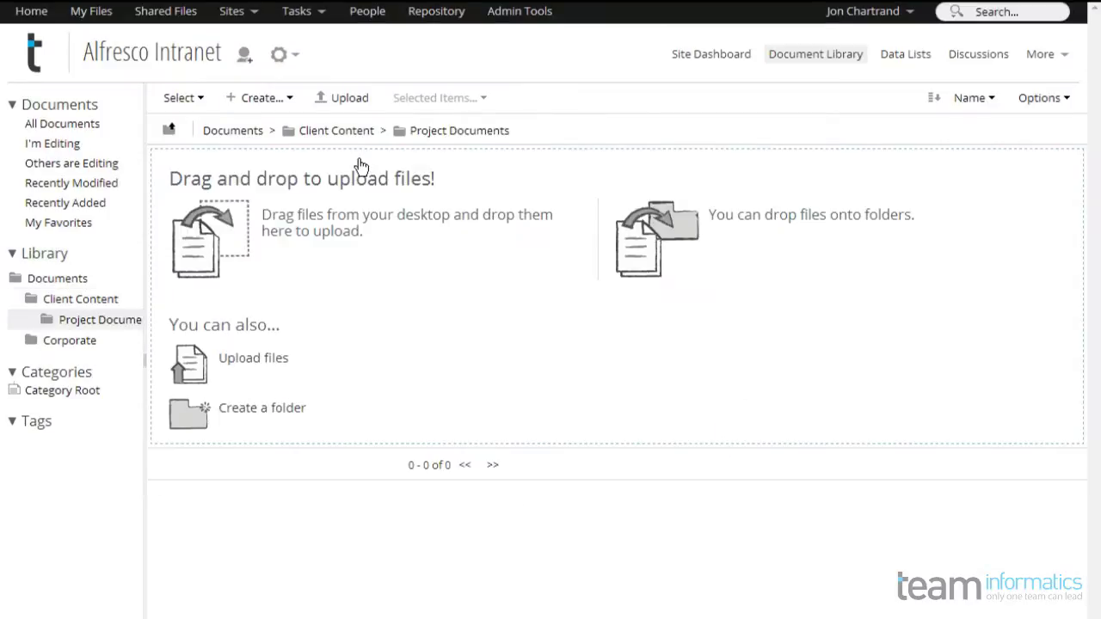
- Upload Sample Document A1.doc, C1.rtf and D1.docx into Project Documents, then open the Create menu
click(344, 104)
click(533, 357)
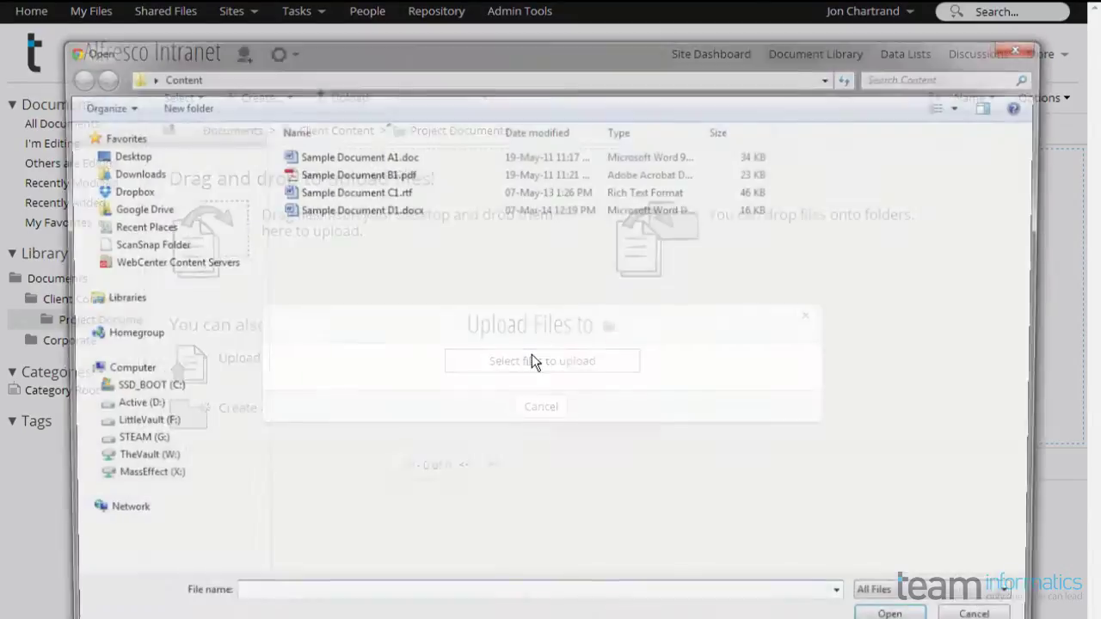
click(355, 160)
click(903, 617)
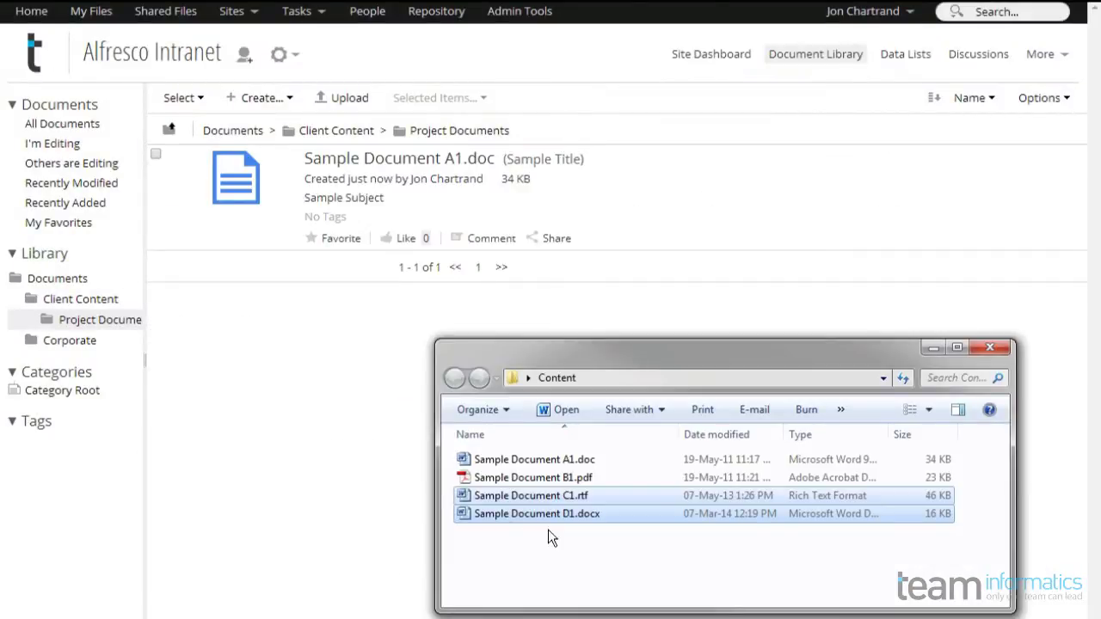
drag(548, 537, 266, 263)
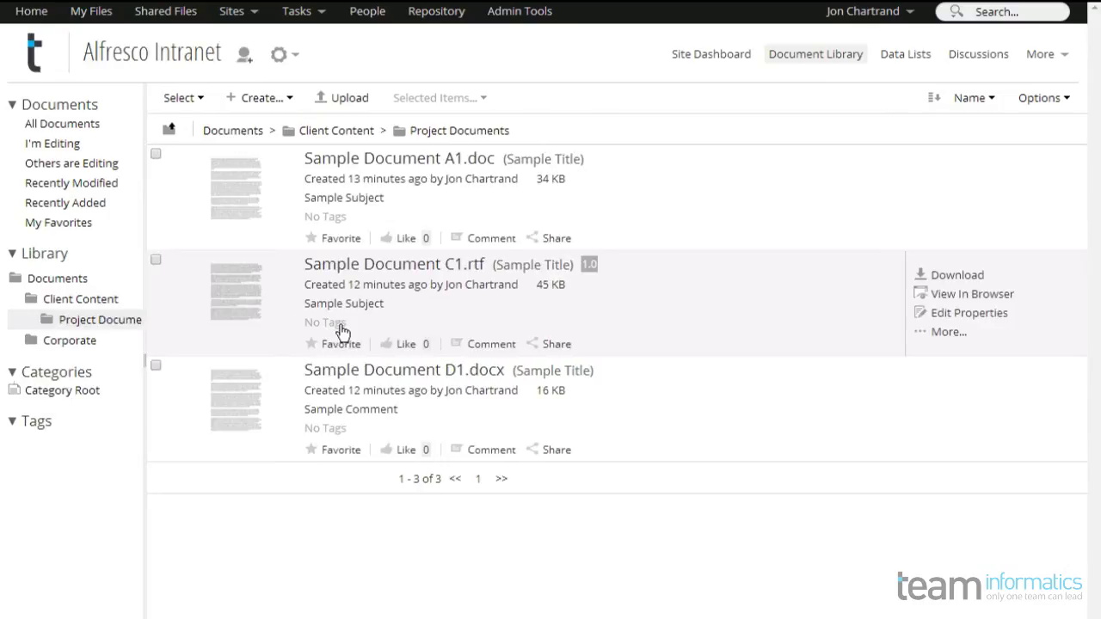
click(258, 99)
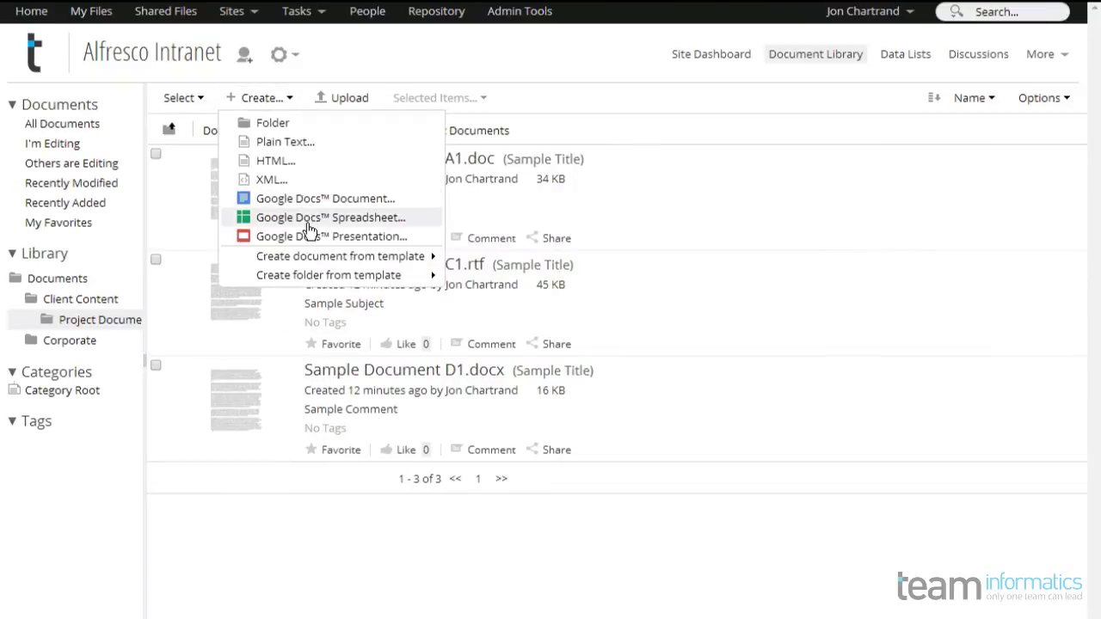
- Create a Google Docs document titled 'My Document', paste lorem ipsum paragraphs, and save it to Alfresco
click(343, 199)
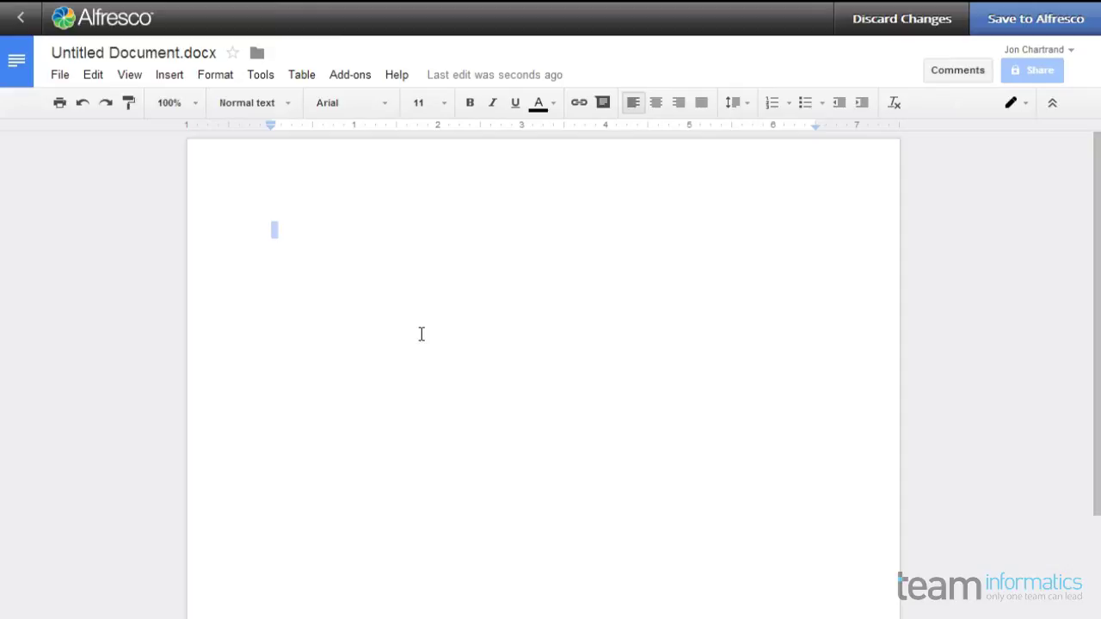
click(159, 52)
text(My Document)
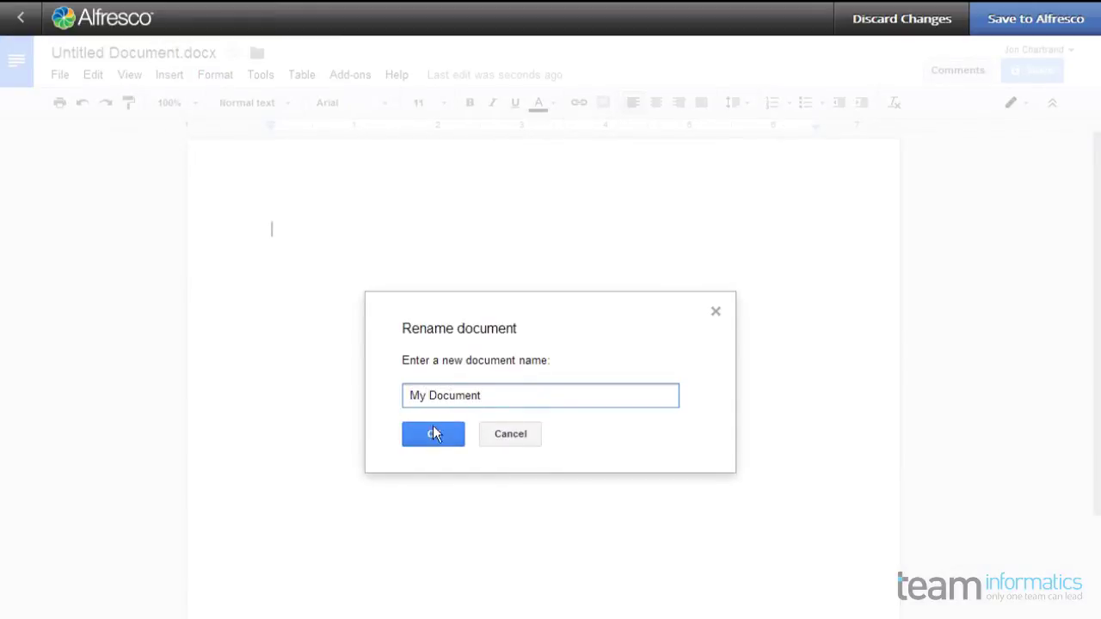
click(433, 434)
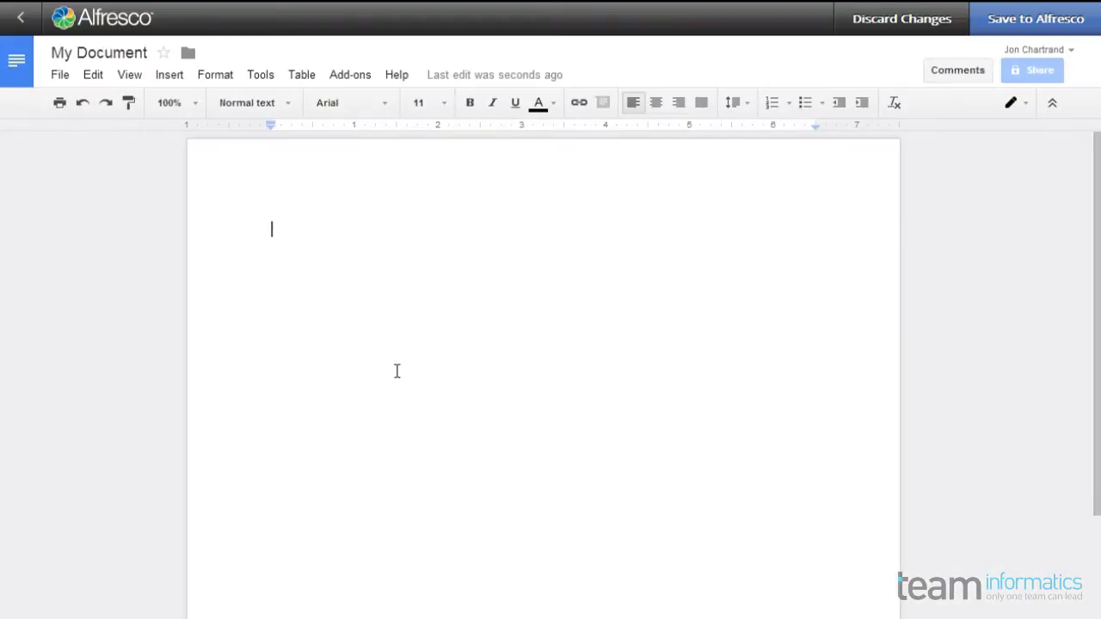
key(ctrl+v)
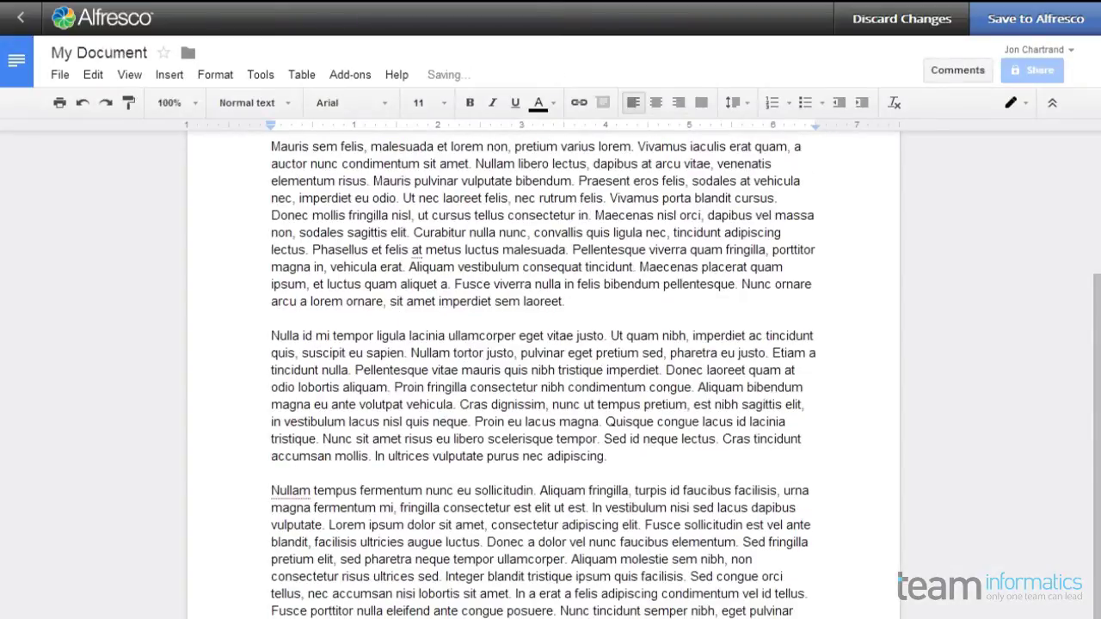
click(1042, 24)
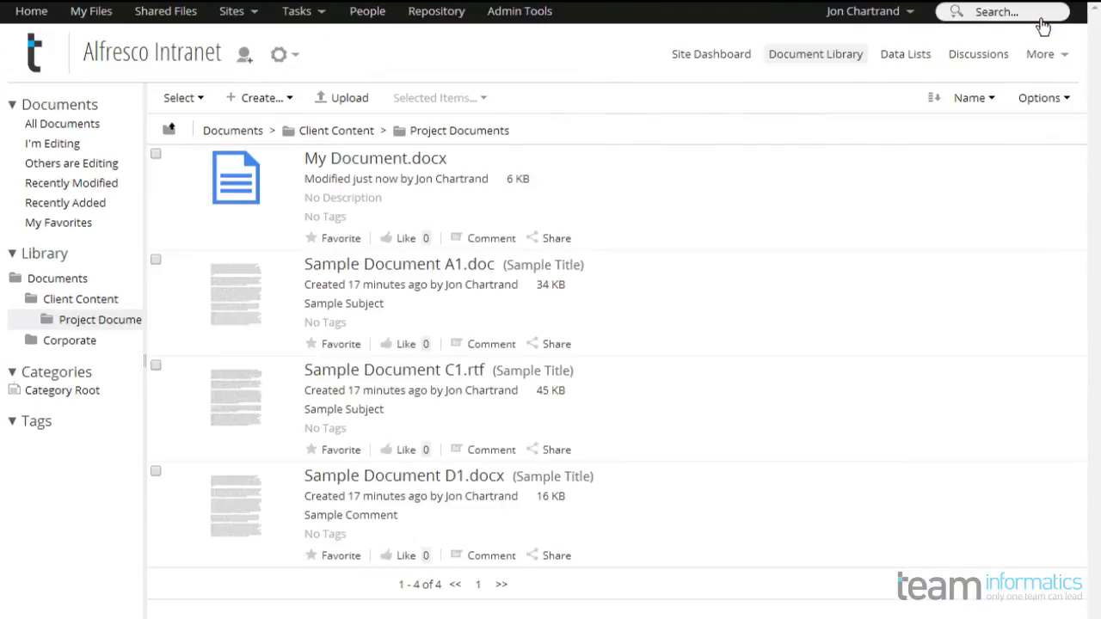
- In Client Content, create a document from the Application Design Document Template
mouse_move(344, 180)
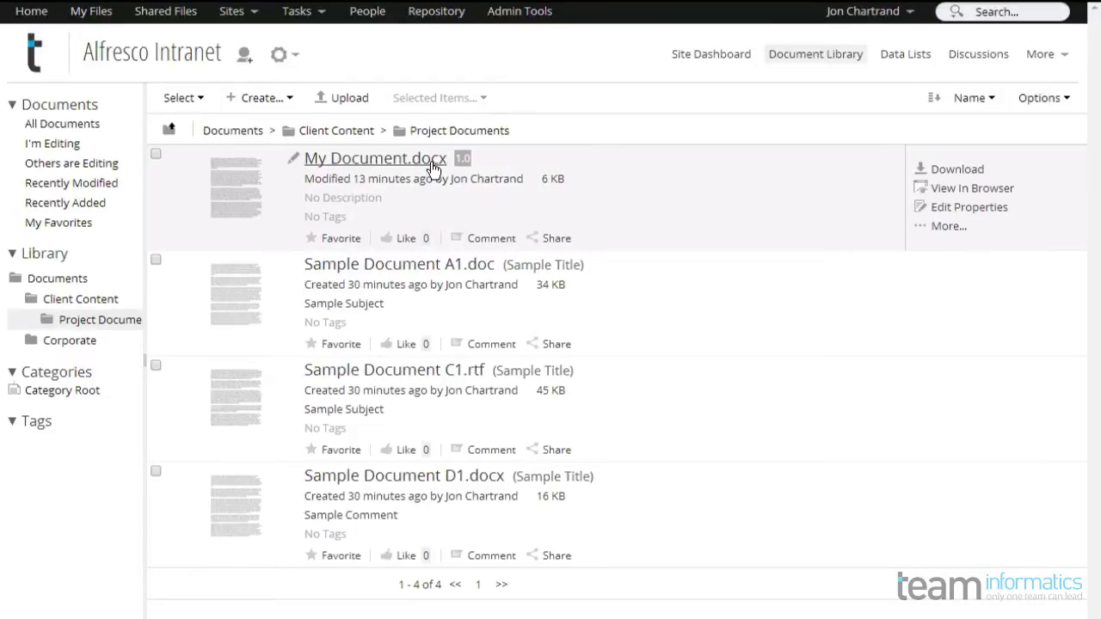
click(326, 131)
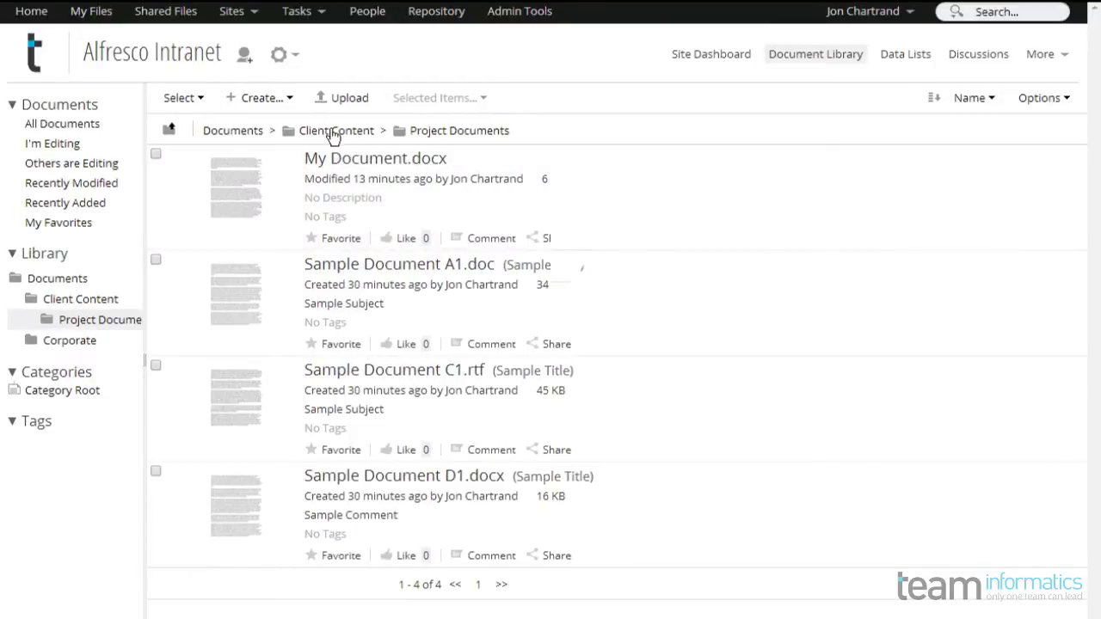
click(262, 99)
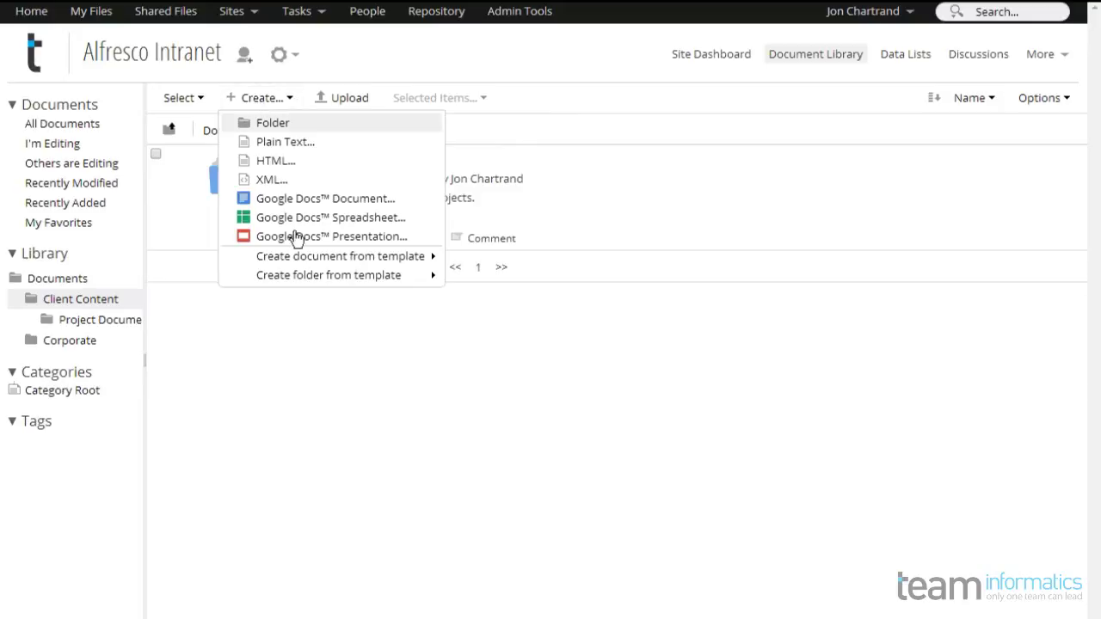
mouse_move(299, 263)
mouse_move(298, 283)
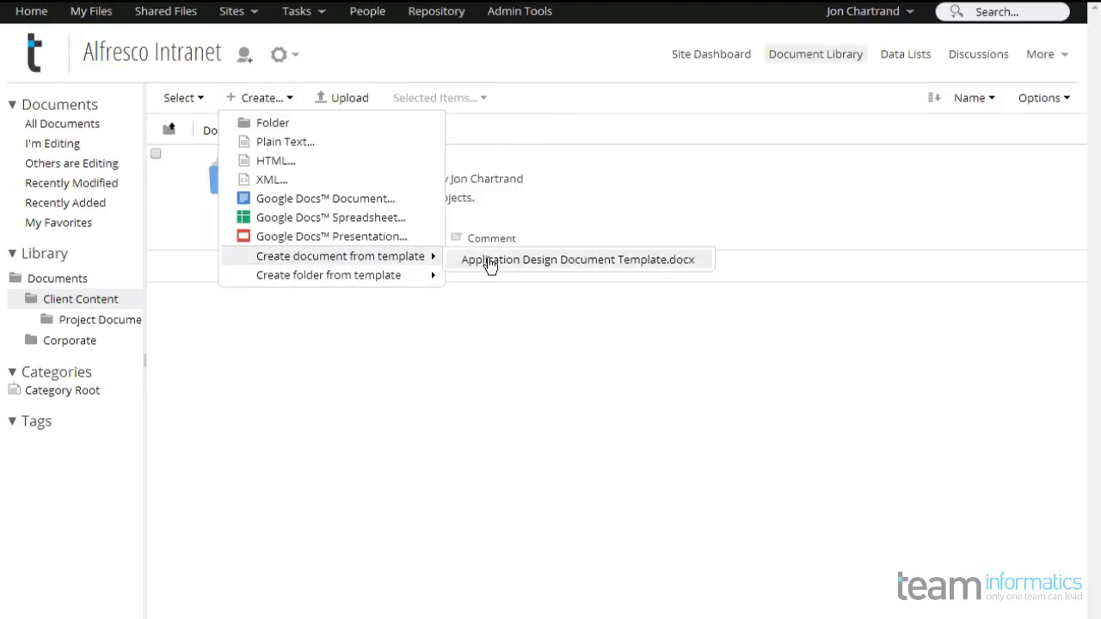
click(479, 260)
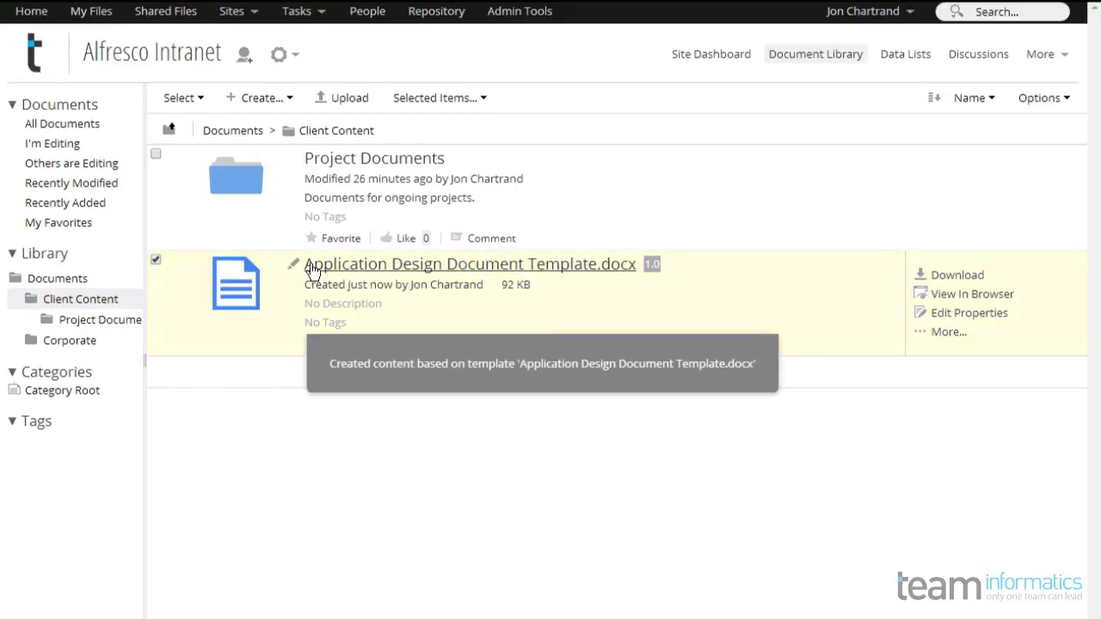
- Rename the new template document to 'Project A - ADD.docx'
click(293, 264)
text(Project A )
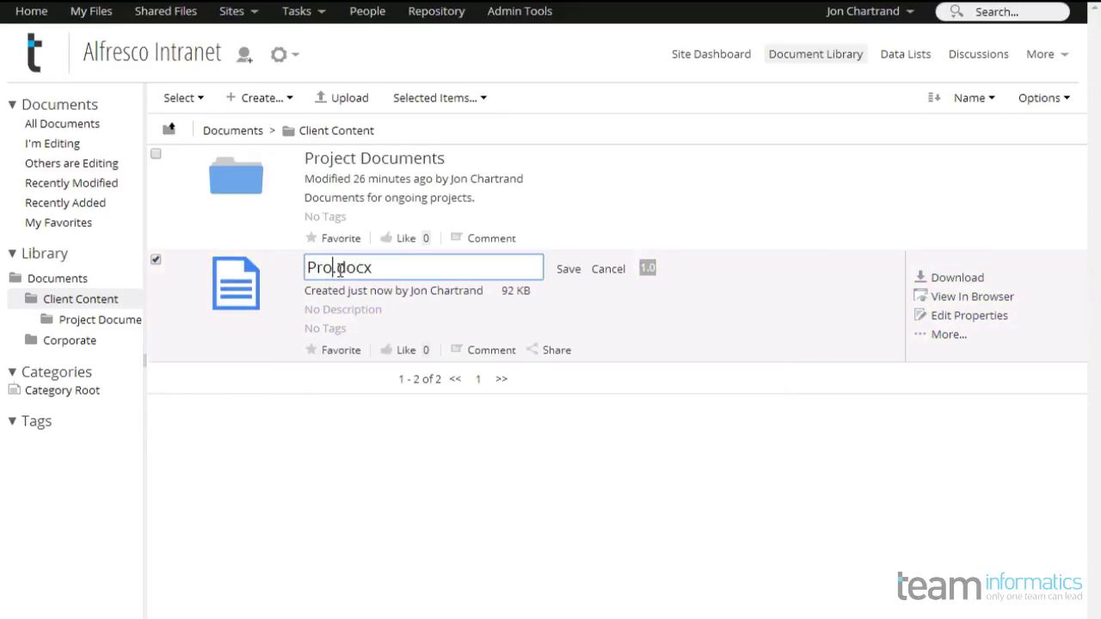
text(- ADD)
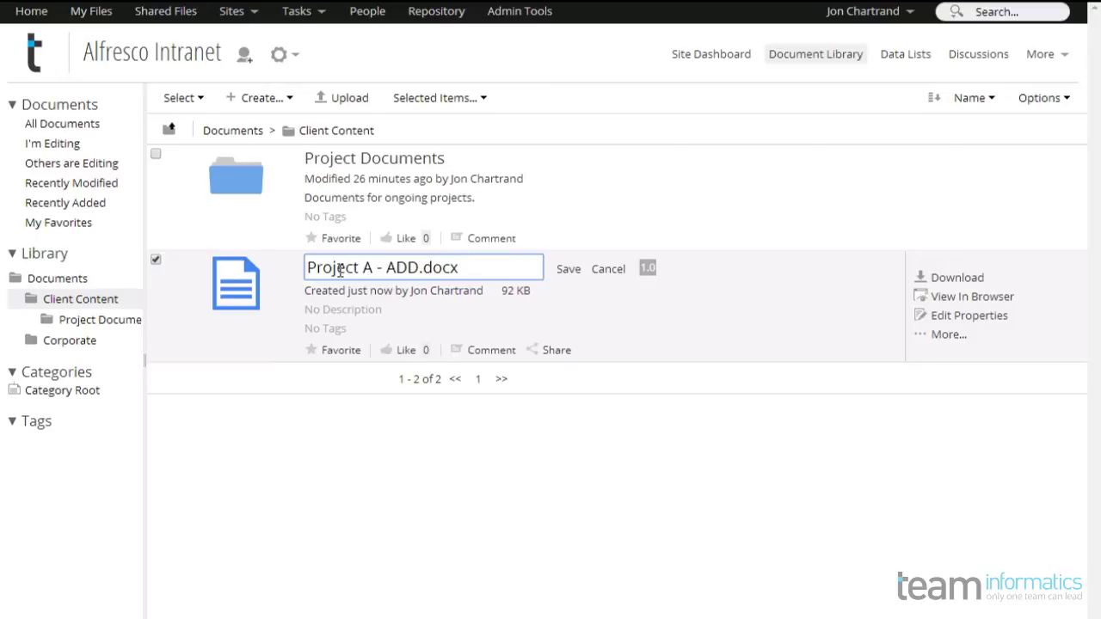
key(Return)
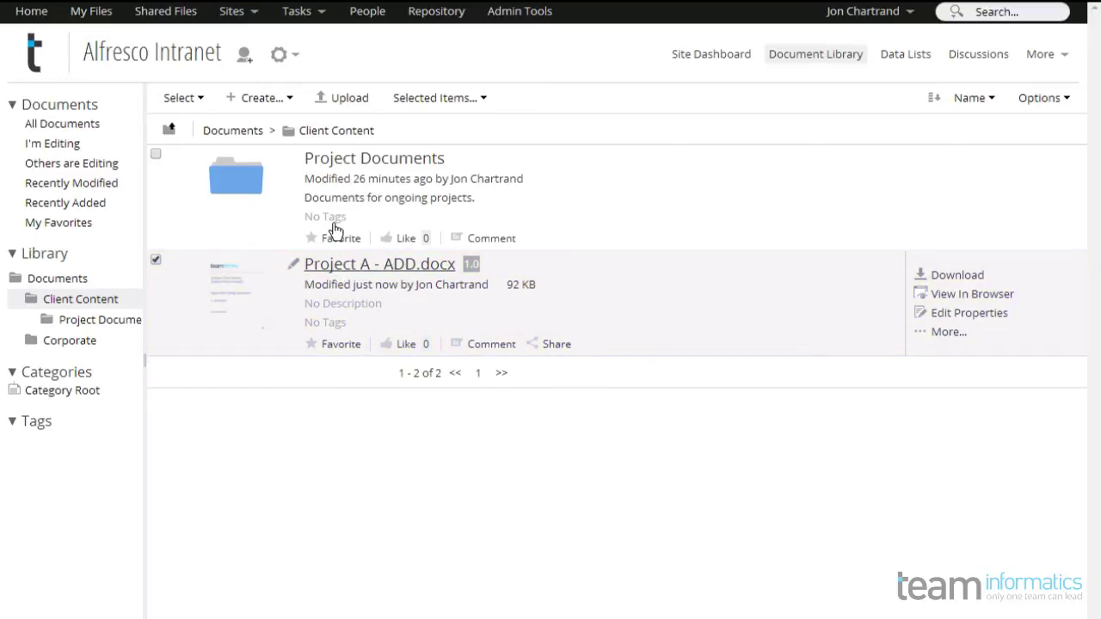
click(263, 98)
- Create a folder named 'Project B' from the Delivery Project template
mouse_move(327, 276)
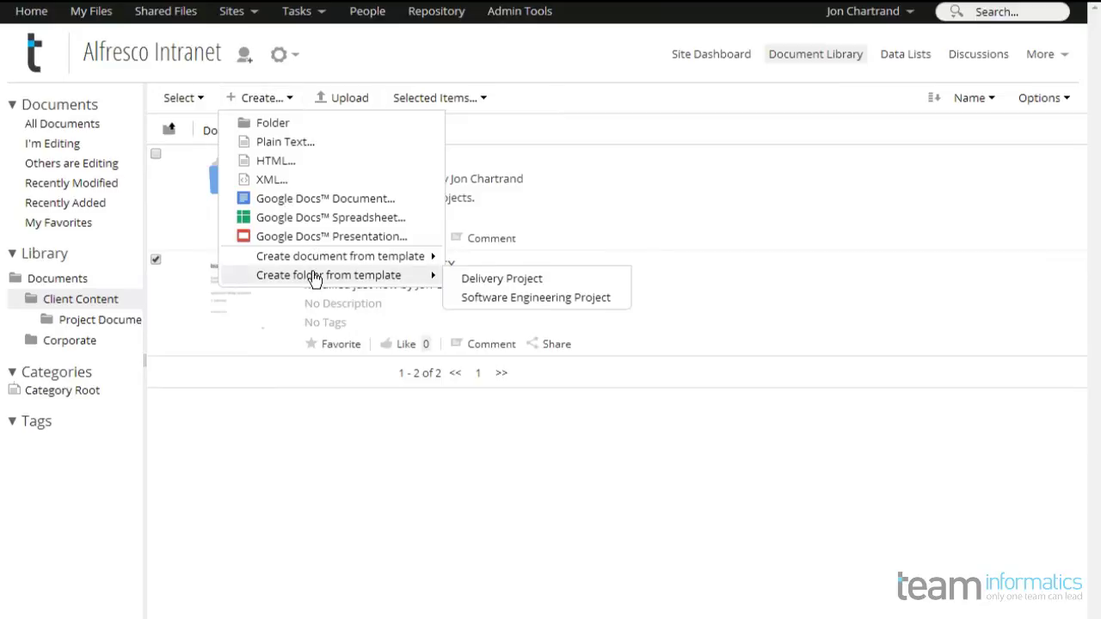
click(480, 282)
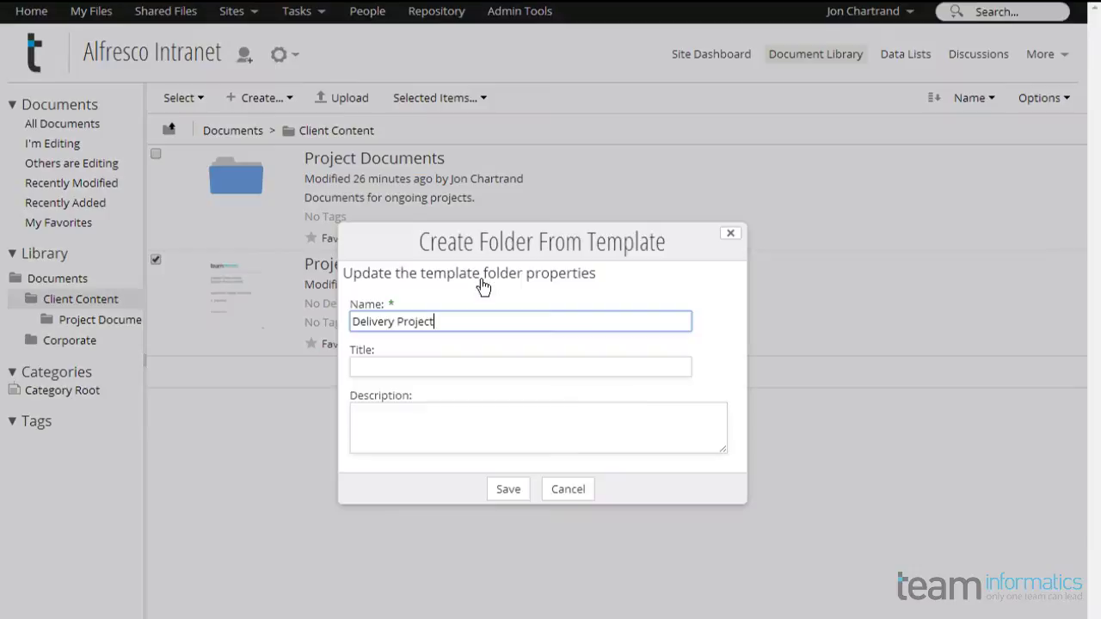
key(ctrl+a)
text(Project B)
key(Return)
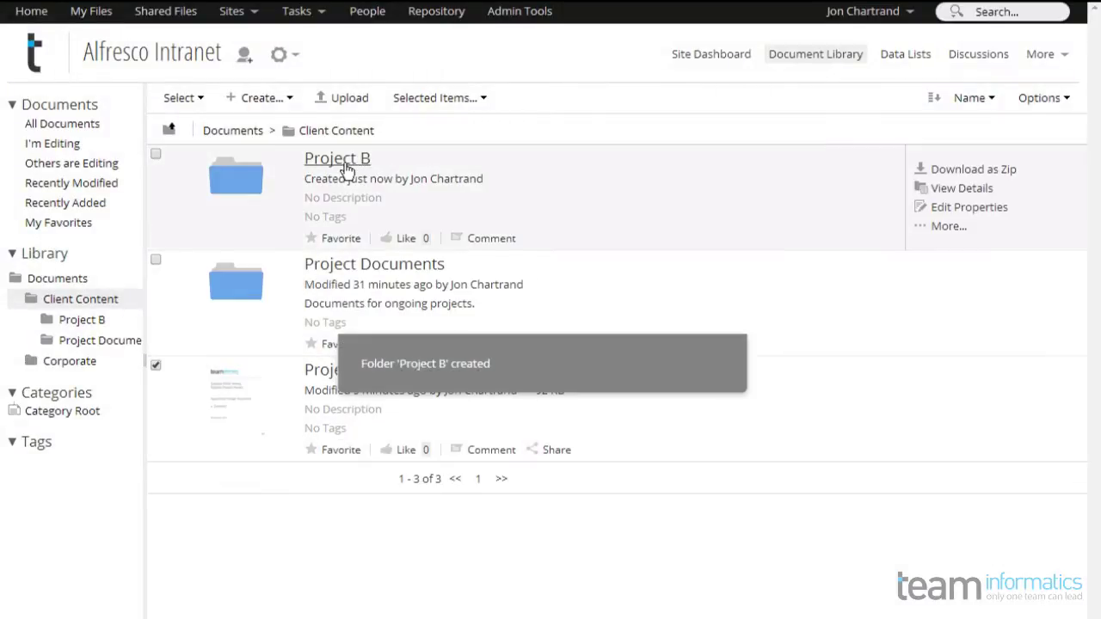
- Open Project B and review its eight numbered subfolders
click(346, 169)
scroll(391, 215, down, 3)
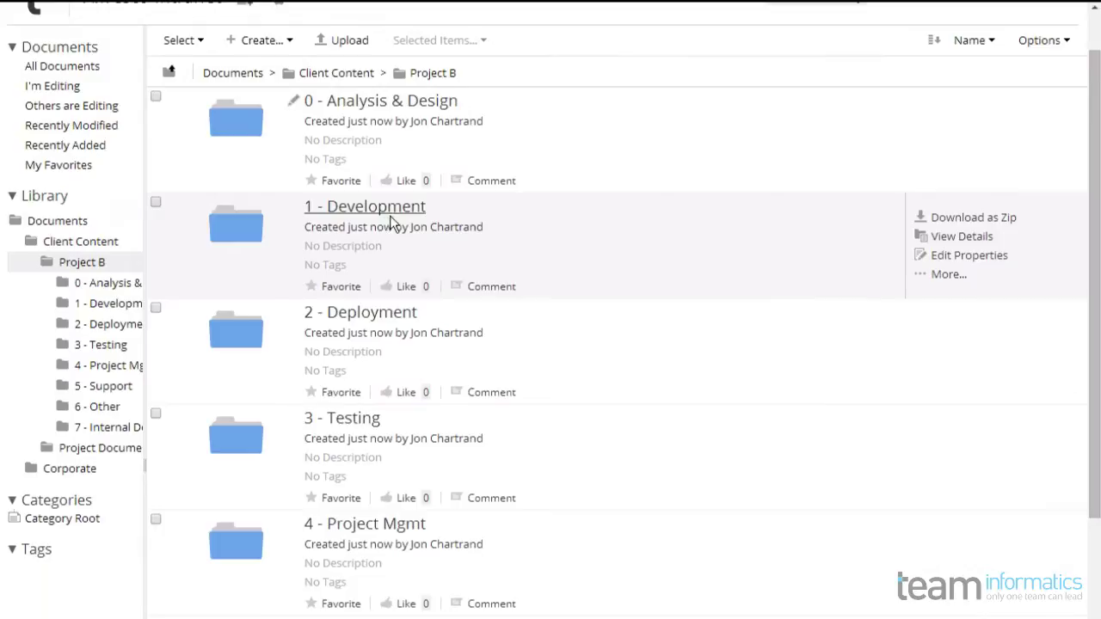
scroll(391, 222, down, 2)
scroll(392, 222, up, 2)
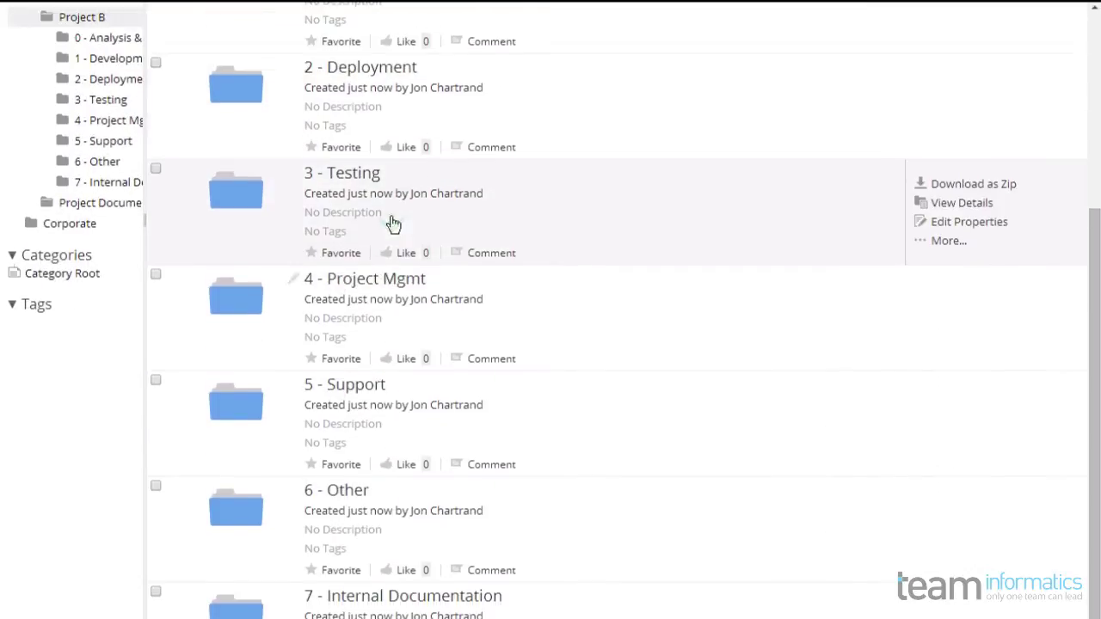
scroll(391, 222, up, 2)
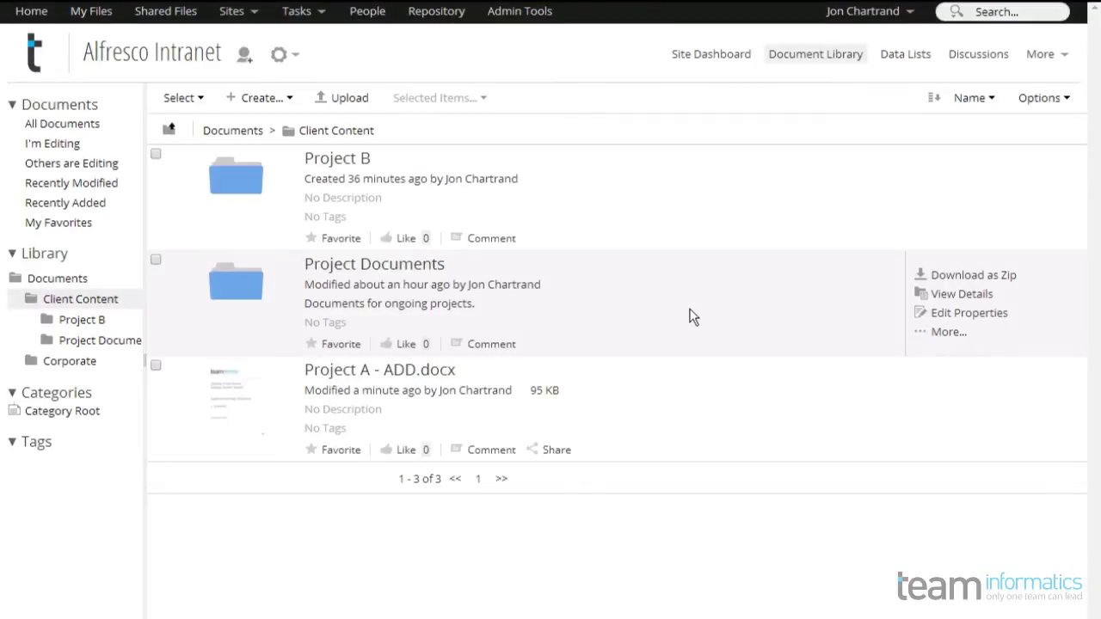
- Open My Document.docx in Project Documents and apply the Classifiable and Taggable aspects
click(400, 271)
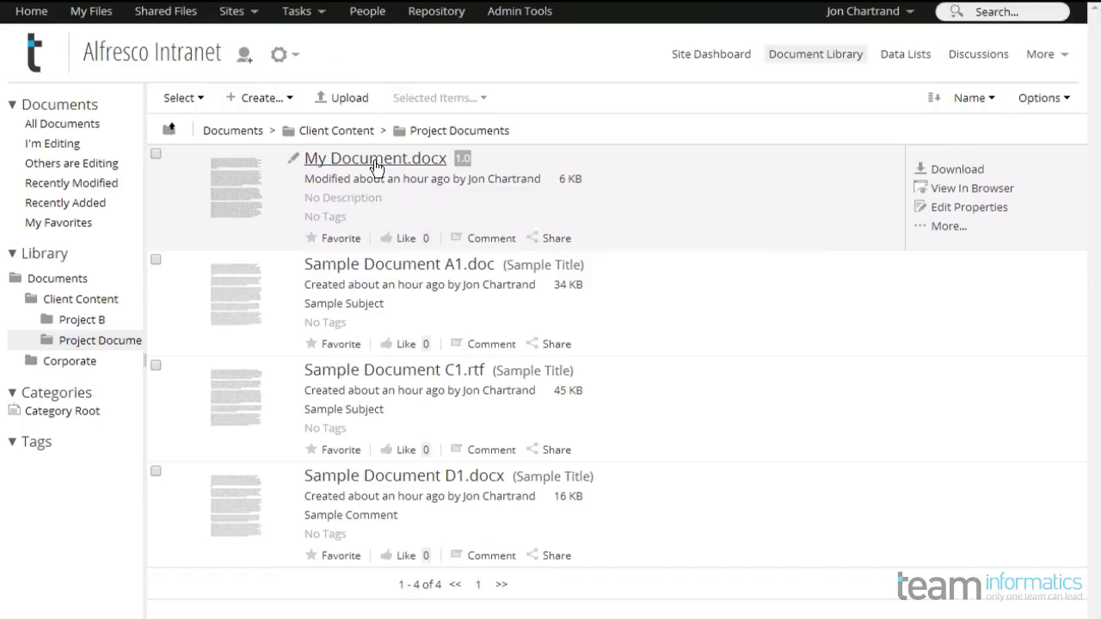
click(376, 160)
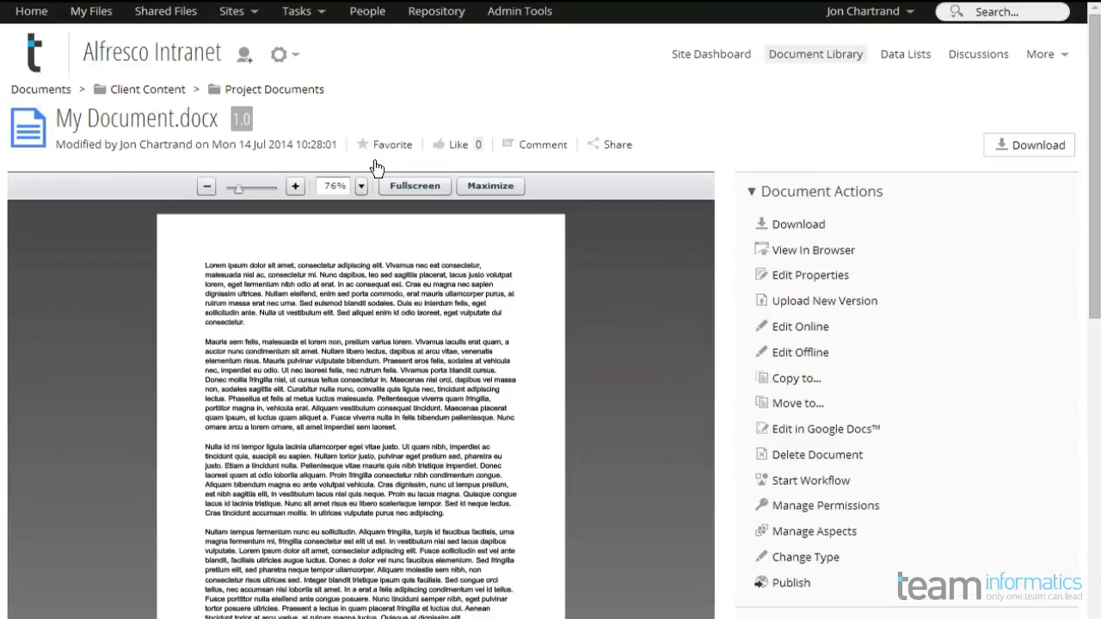
click(778, 533)
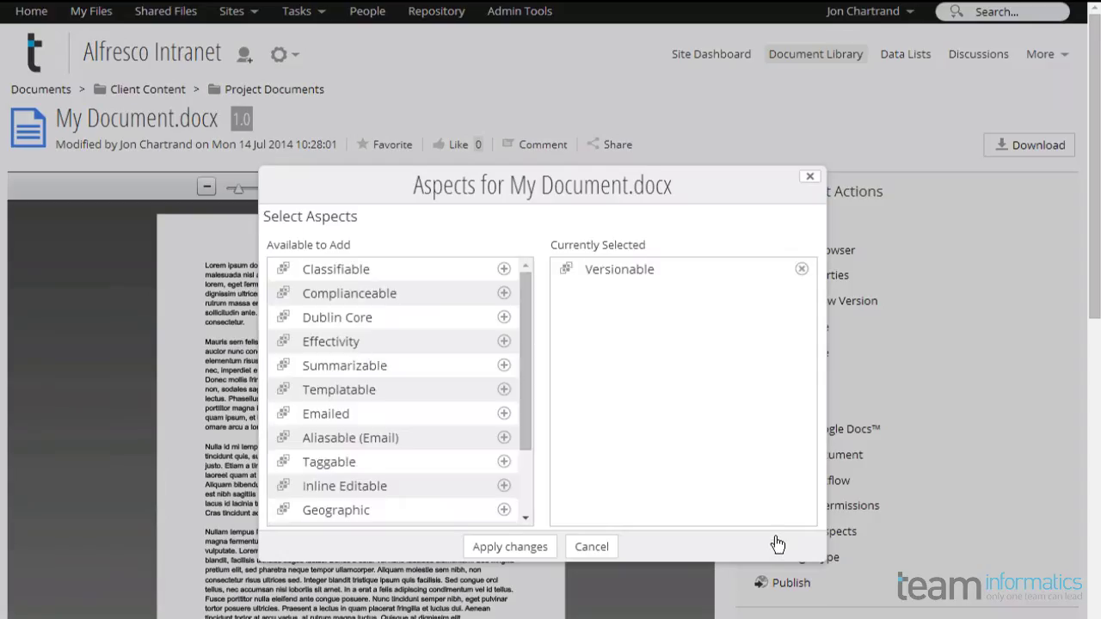
click(504, 270)
click(505, 439)
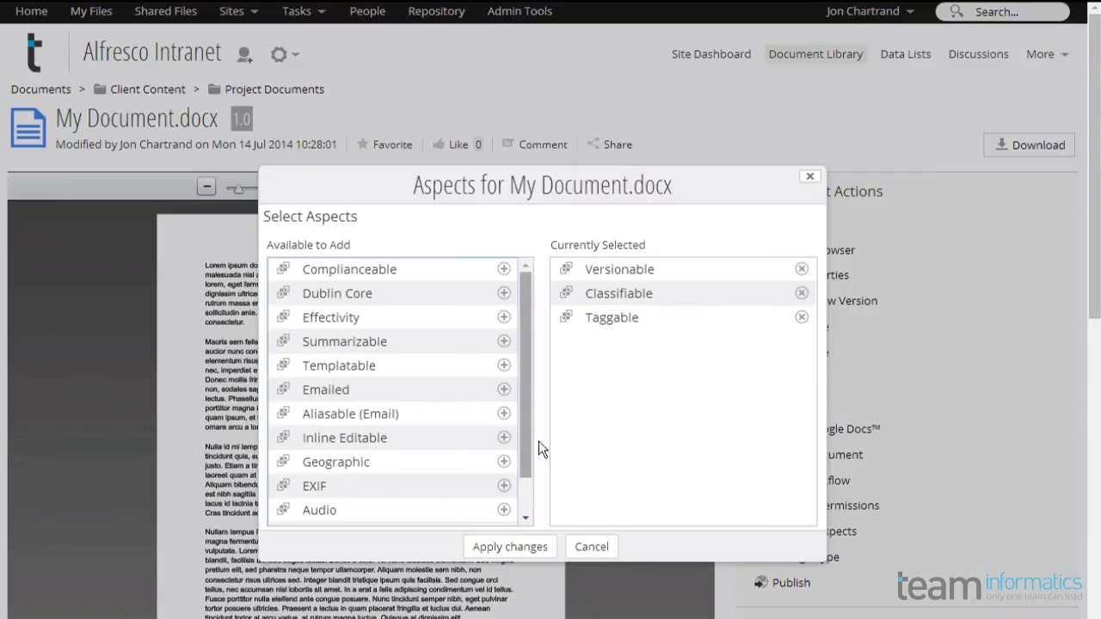
click(514, 547)
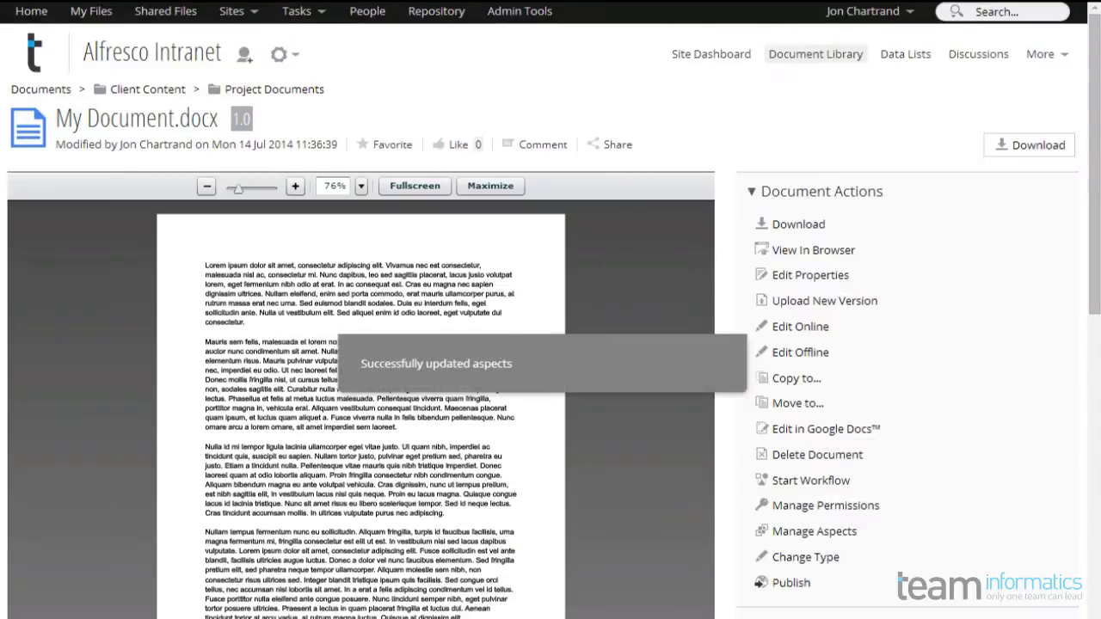
- Assign categories English, NORTHERN AMERICA and Main Software Descriptions to My Document.docx
click(779, 275)
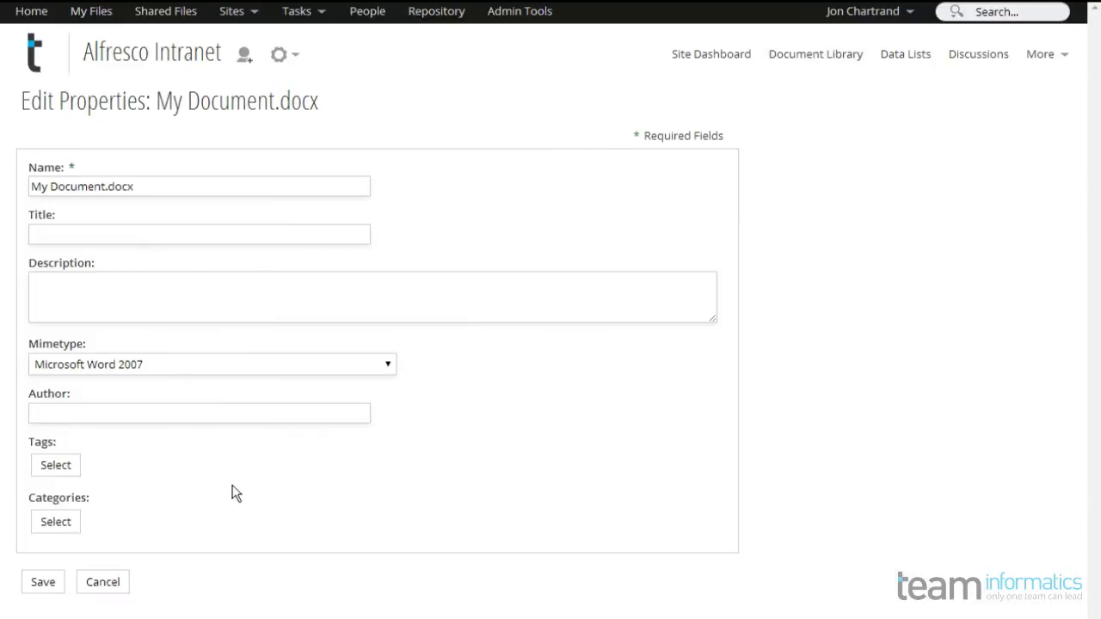
click(56, 522)
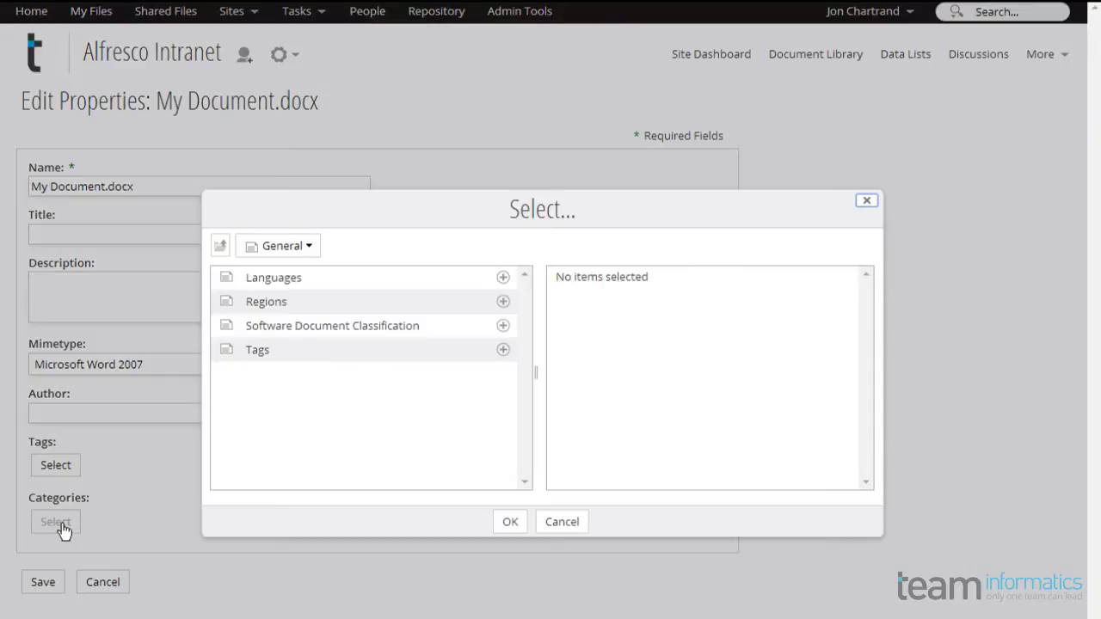
click(283, 281)
click(503, 277)
click(221, 246)
click(260, 304)
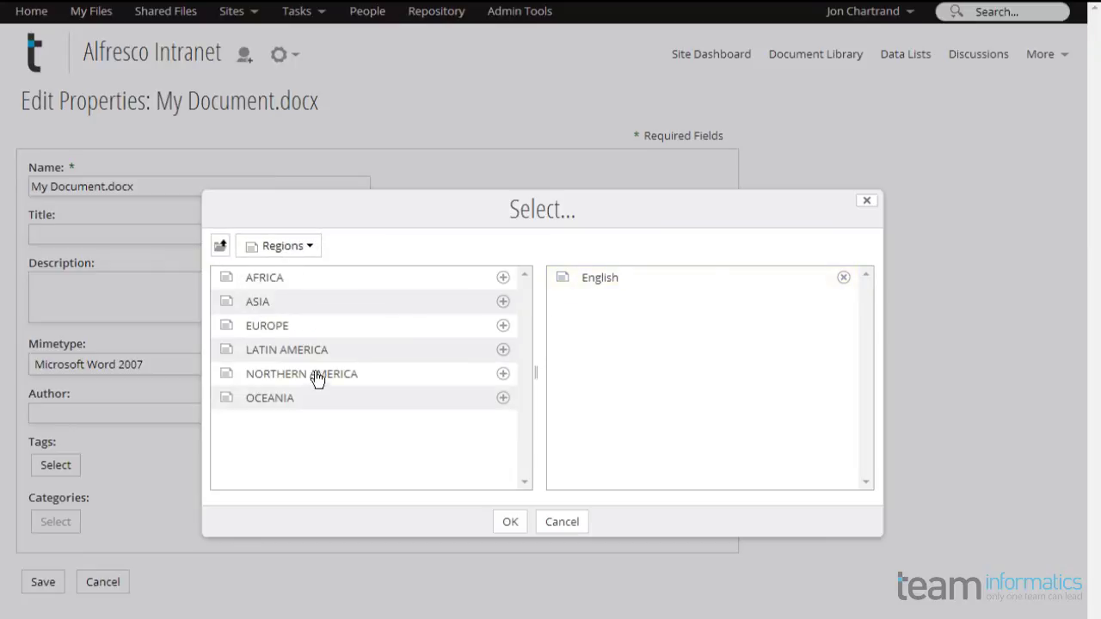
click(500, 374)
click(221, 247)
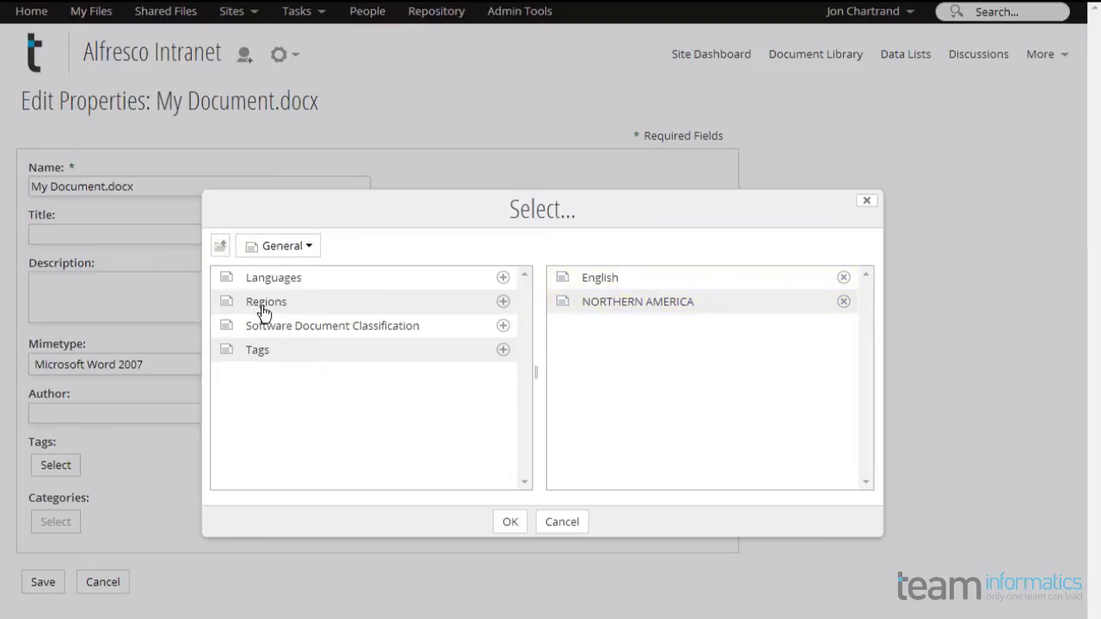
click(315, 329)
click(301, 350)
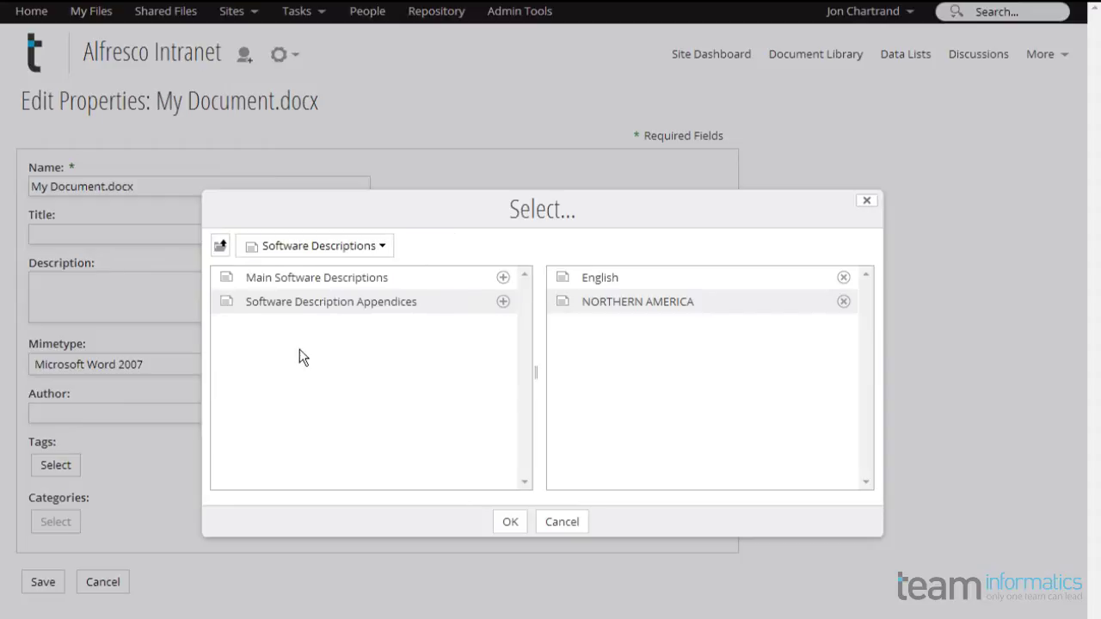
click(502, 278)
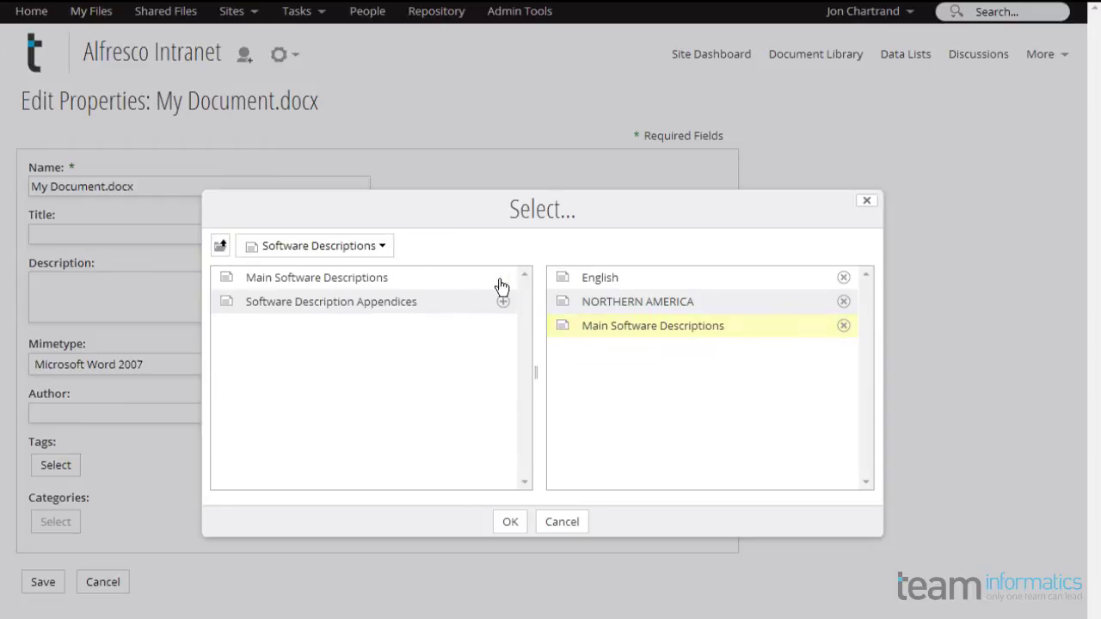
click(501, 521)
- Create and add the new tag 'test document'
click(68, 466)
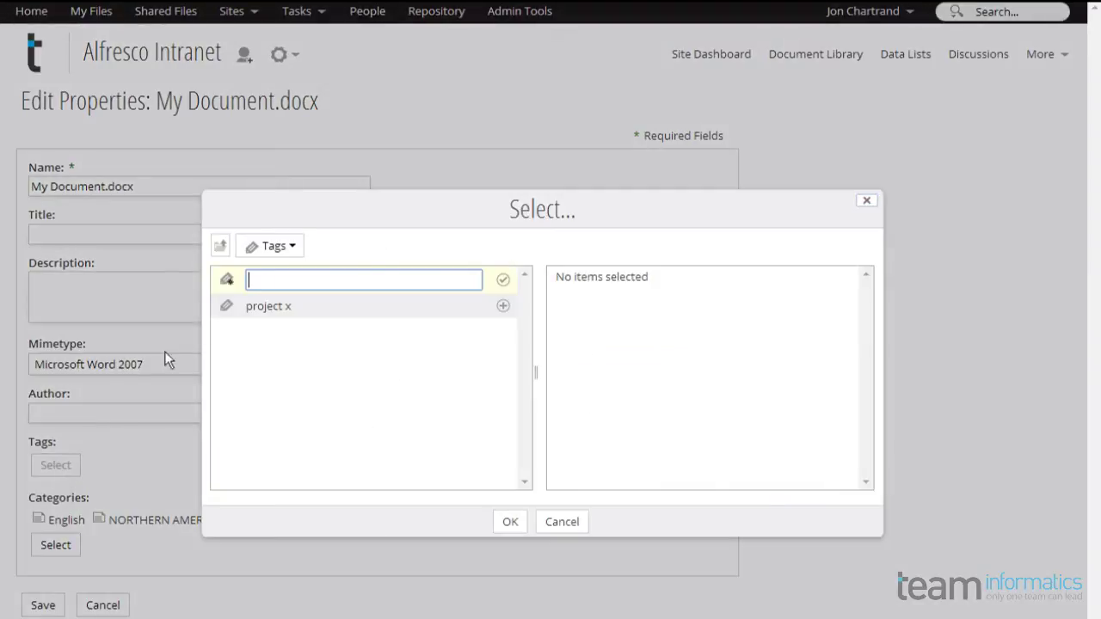
text(test document)
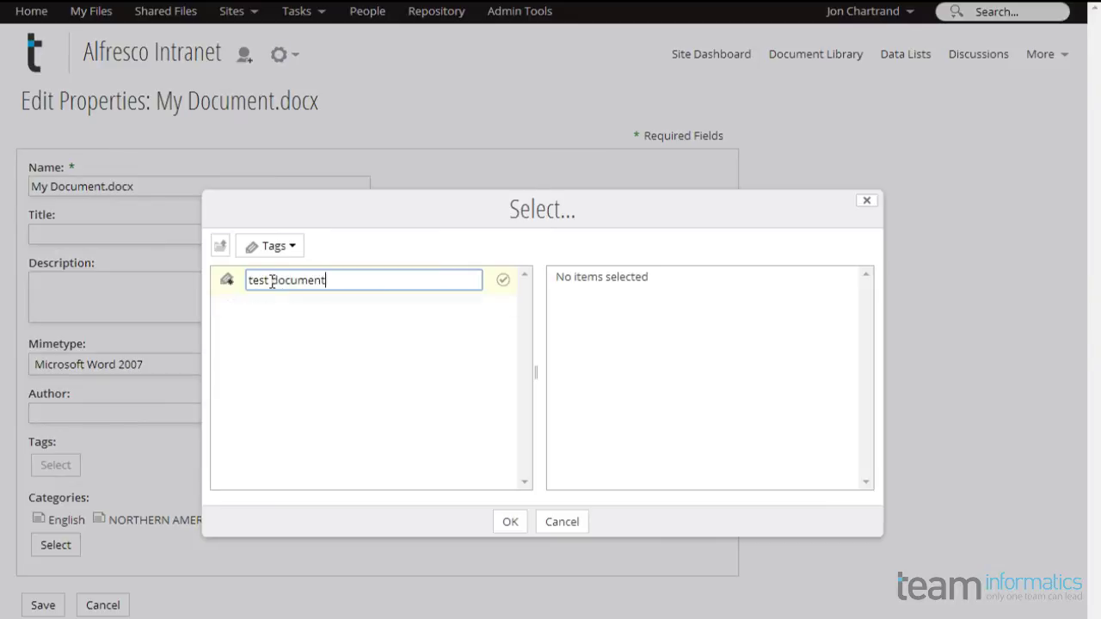
key(Return)
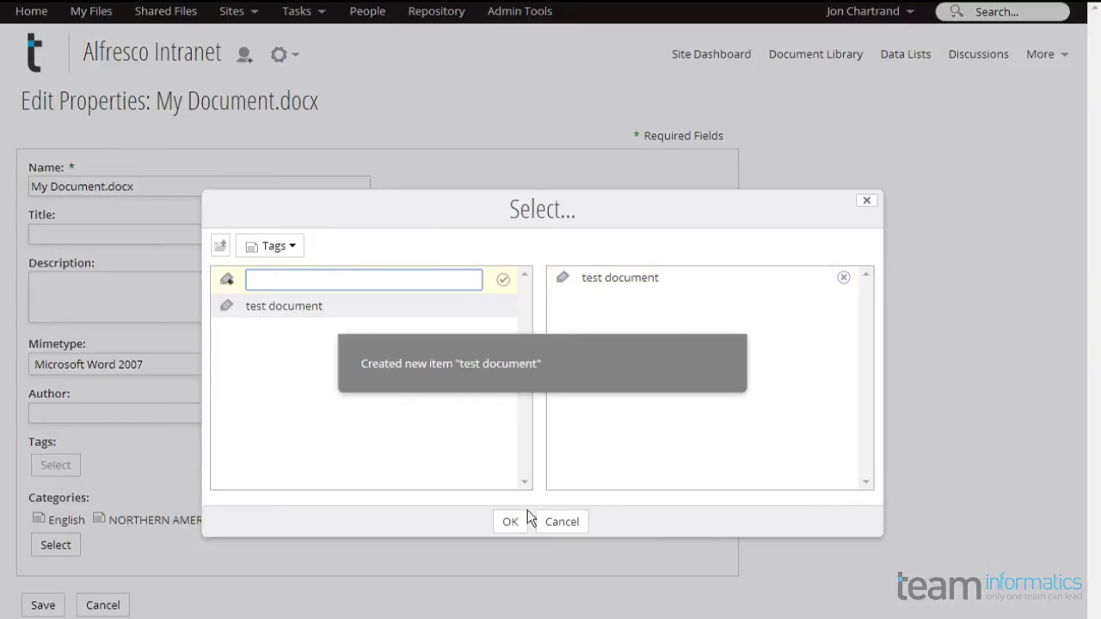
click(510, 522)
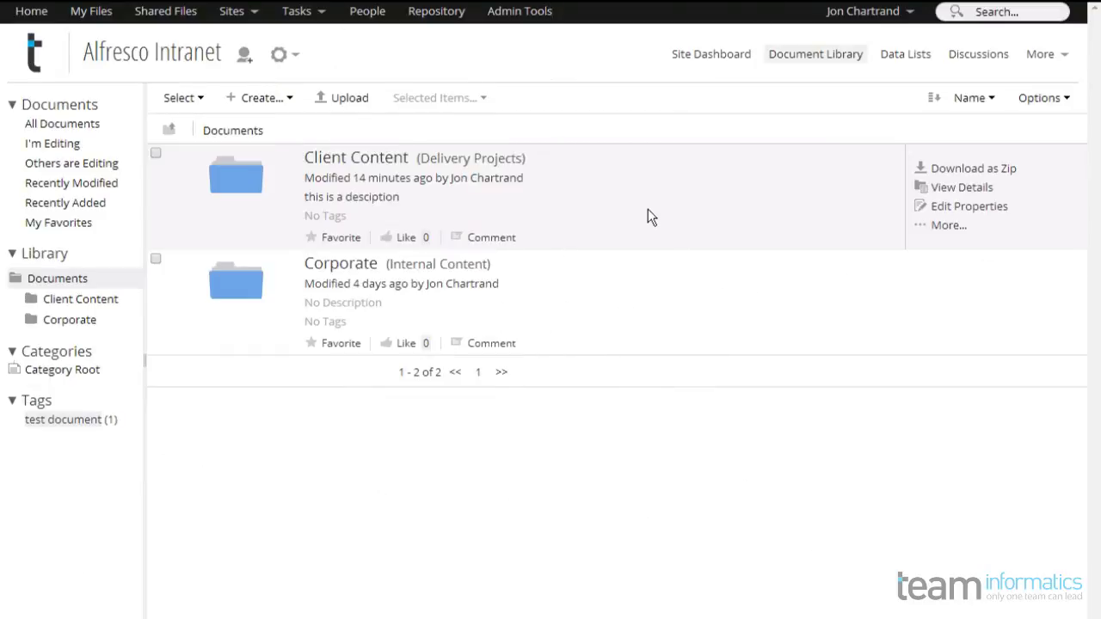
- Start a new rule on Client Content whose first action adds the Classifiable aspect
click(948, 227)
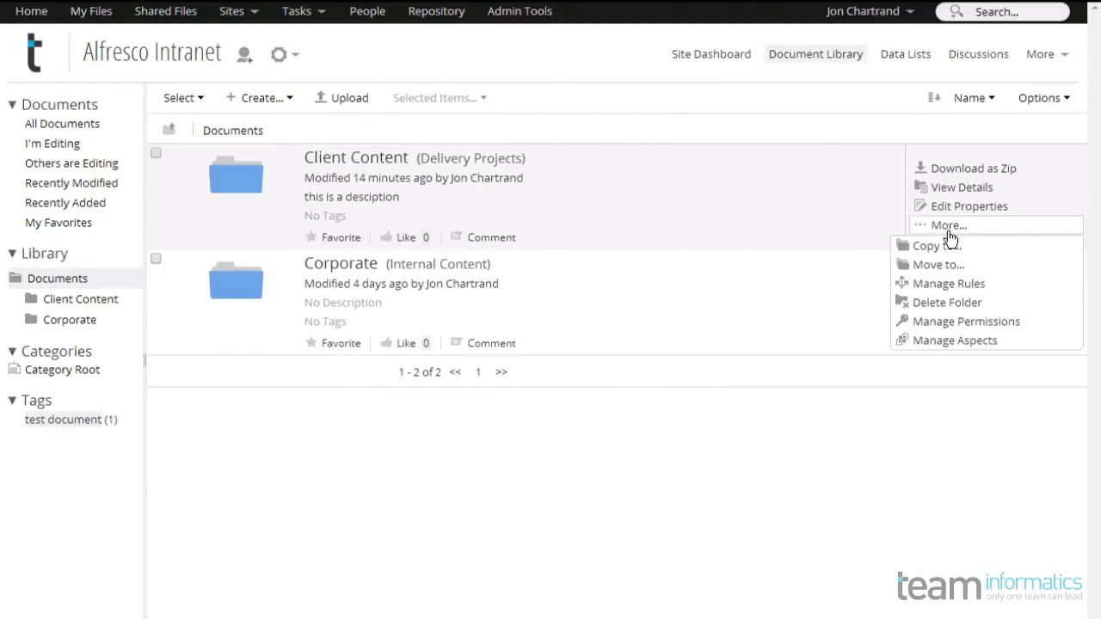
click(998, 286)
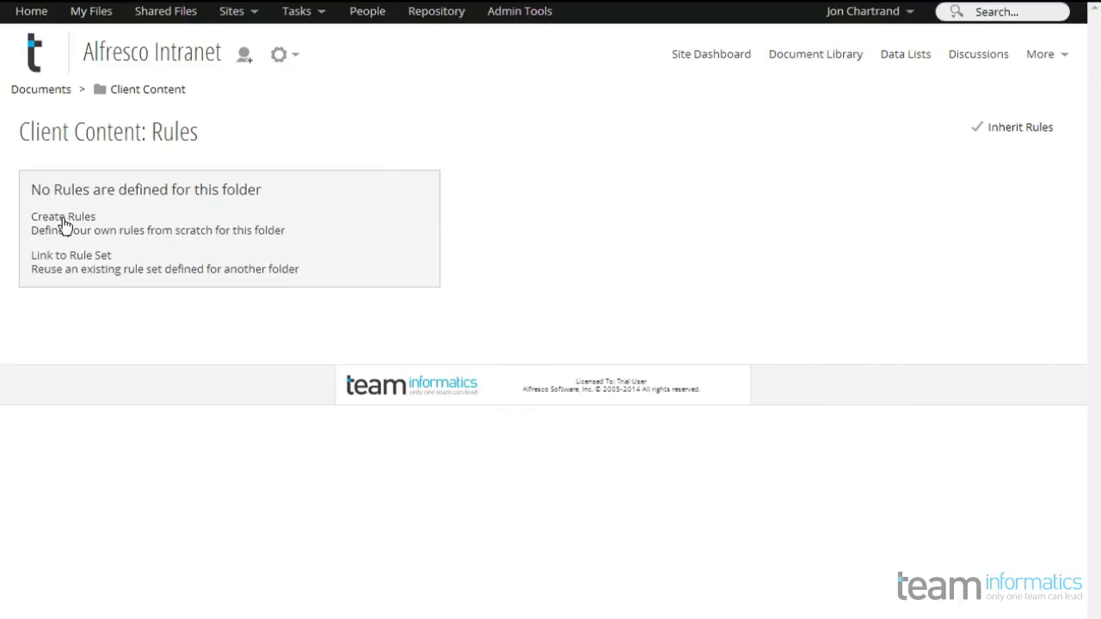
click(64, 217)
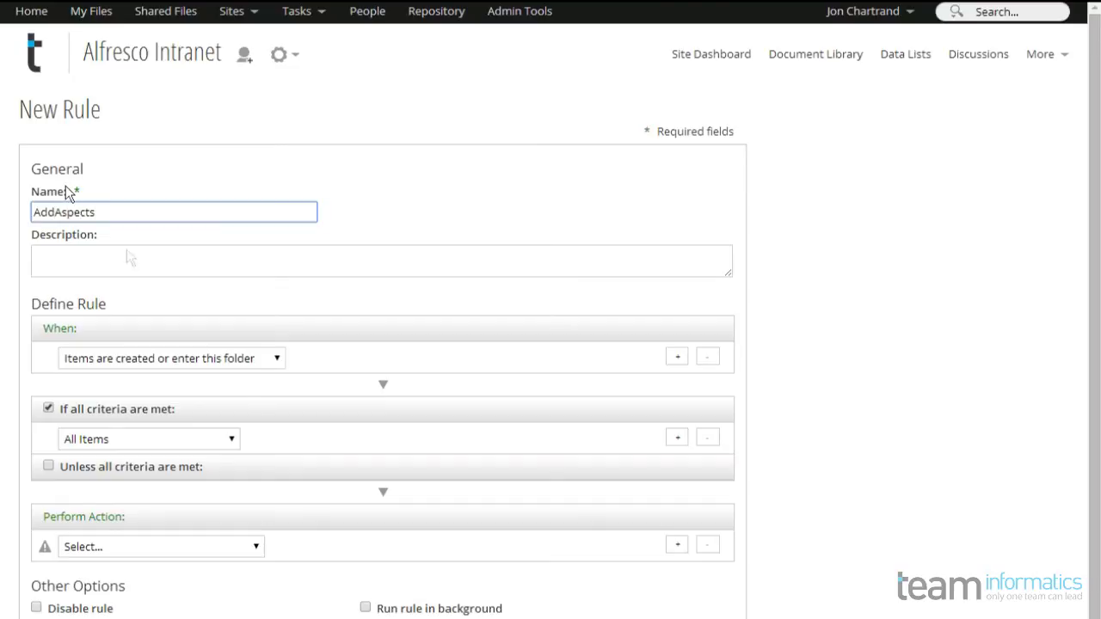
click(224, 549)
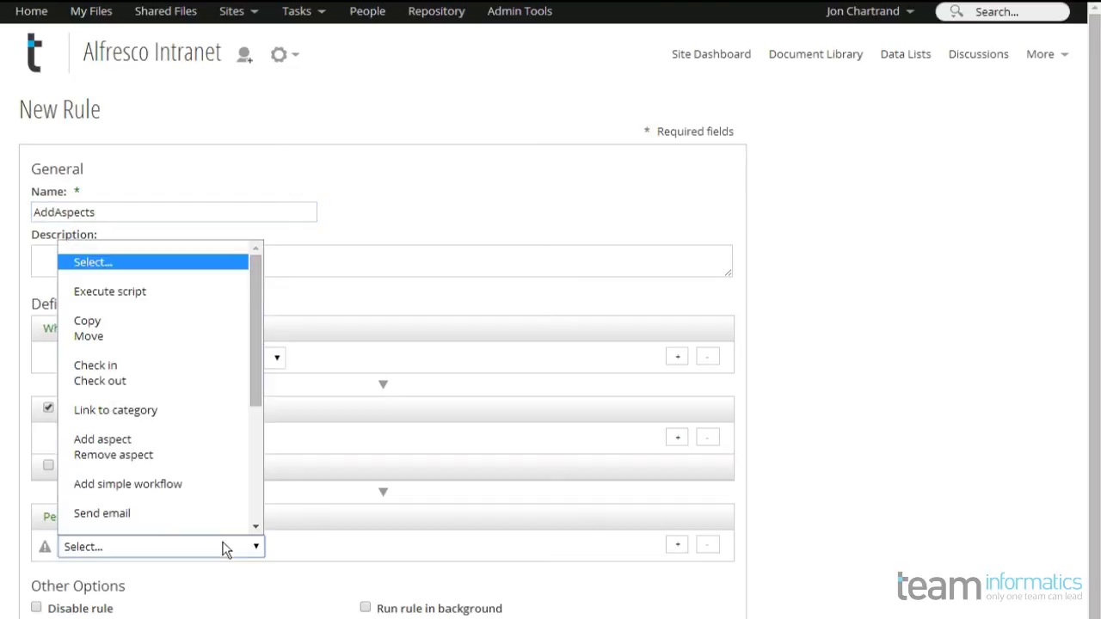
click(172, 441)
click(322, 547)
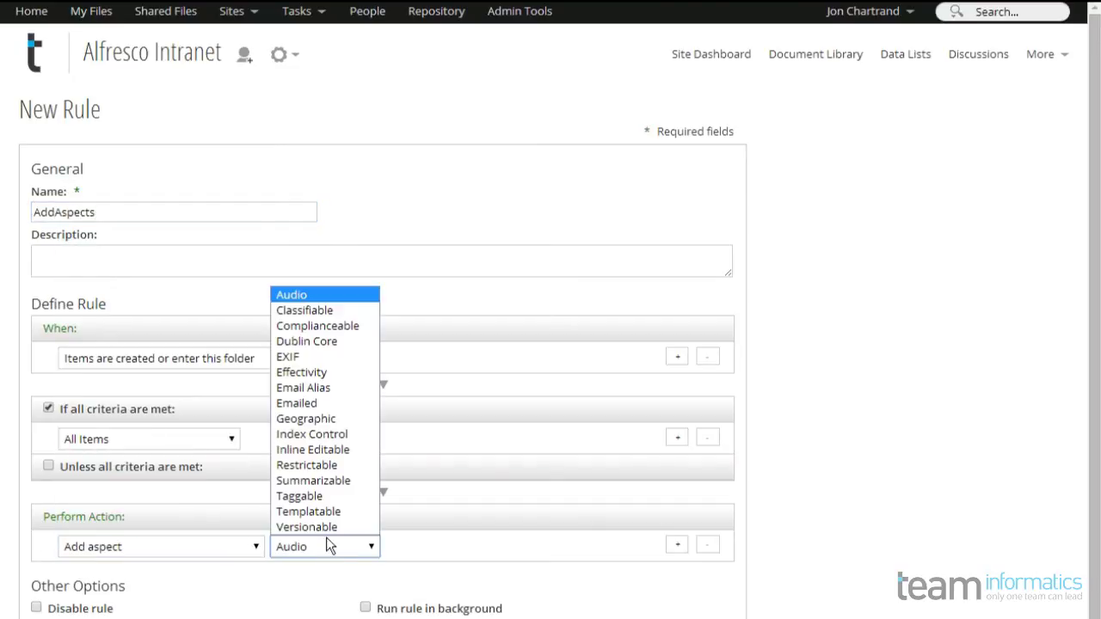
click(298, 310)
- Add a second action adding the Taggable aspect and create the AddAspects rule
click(677, 547)
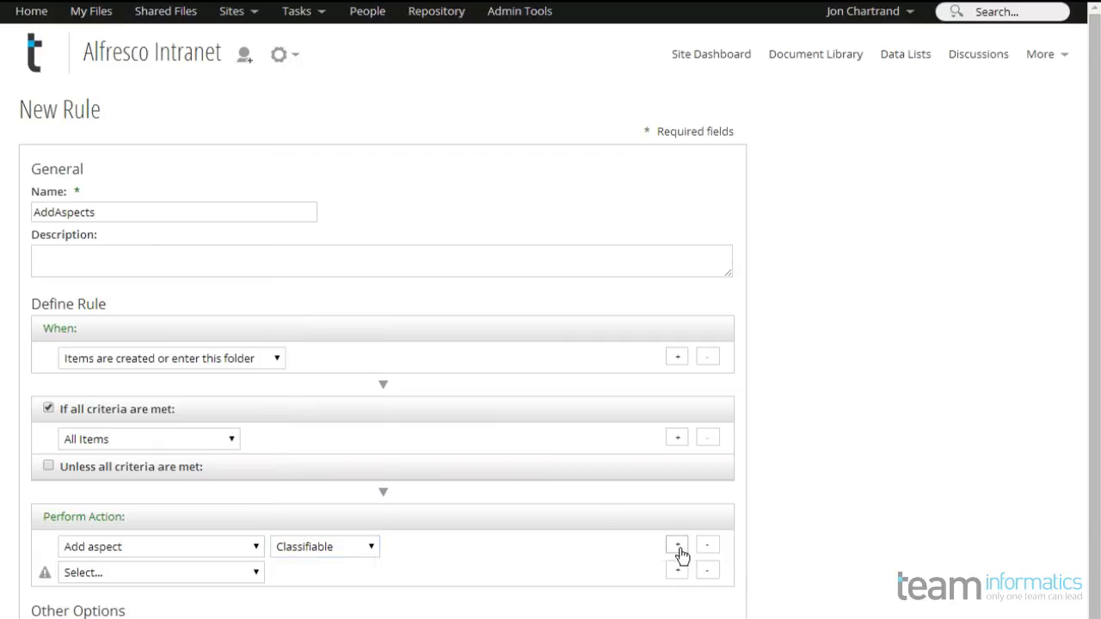
click(187, 569)
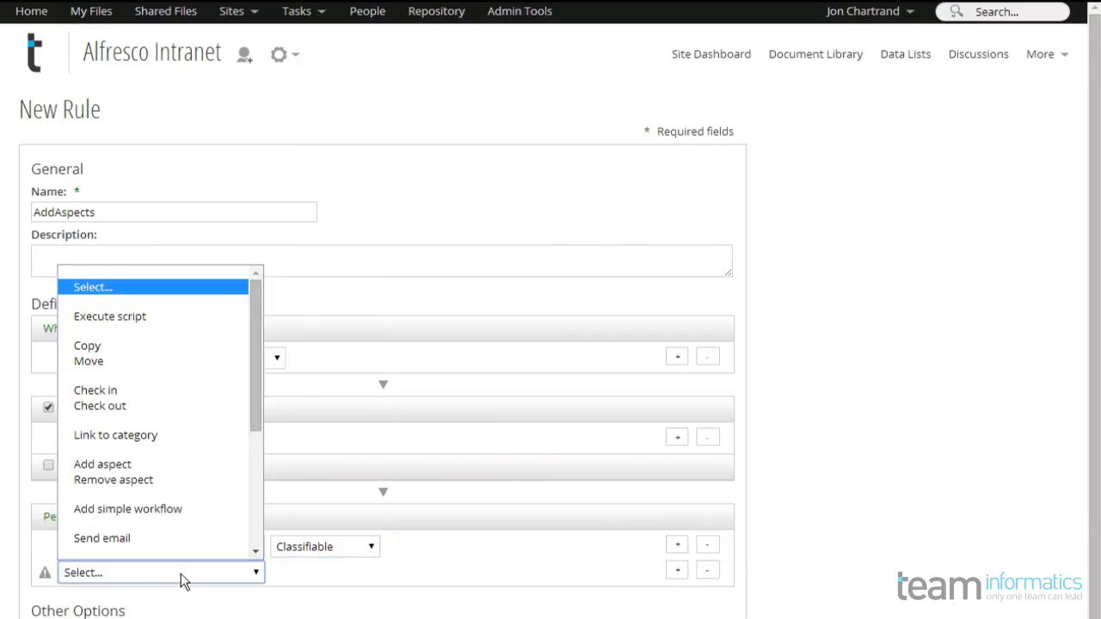
click(147, 468)
click(313, 572)
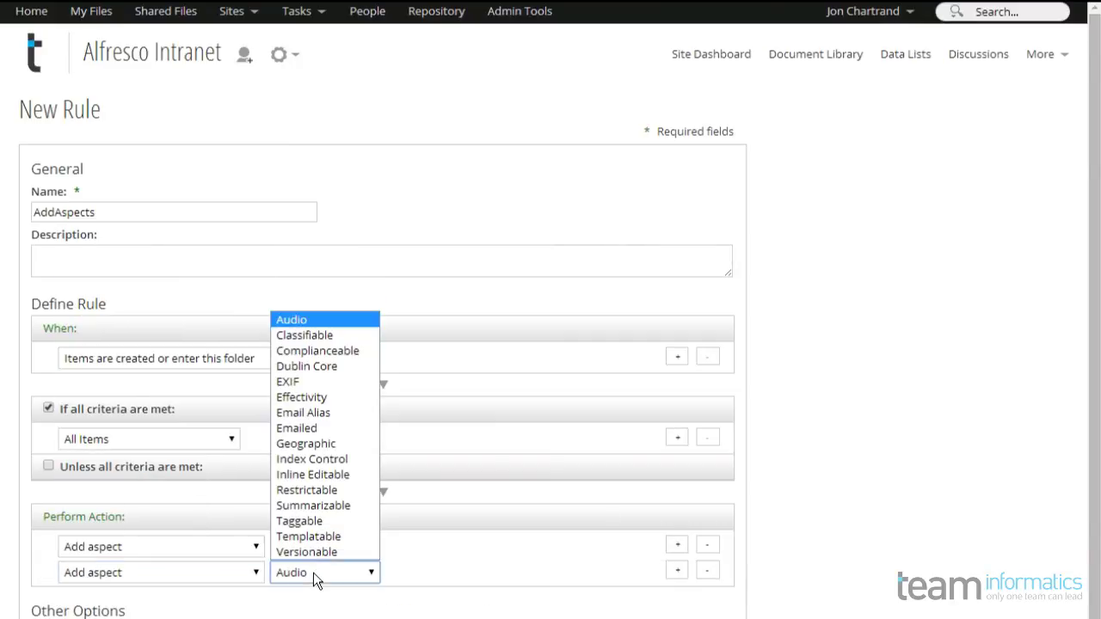
click(311, 523)
click(216, 602)
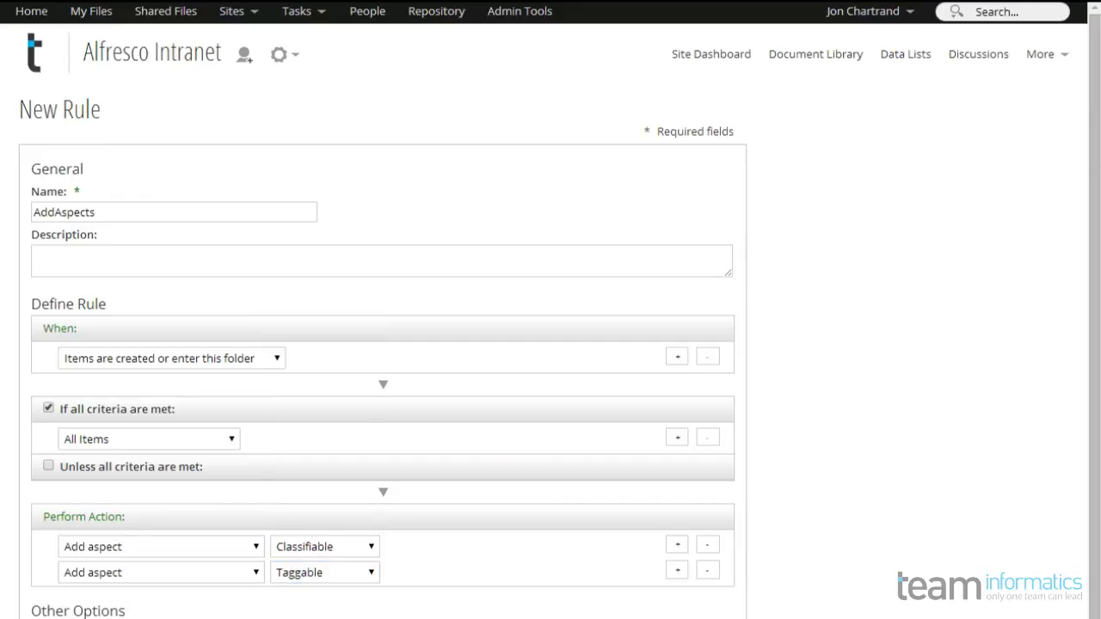
scroll(246, 600, down, 1)
scroll(245, 601, down, 1)
click(251, 580)
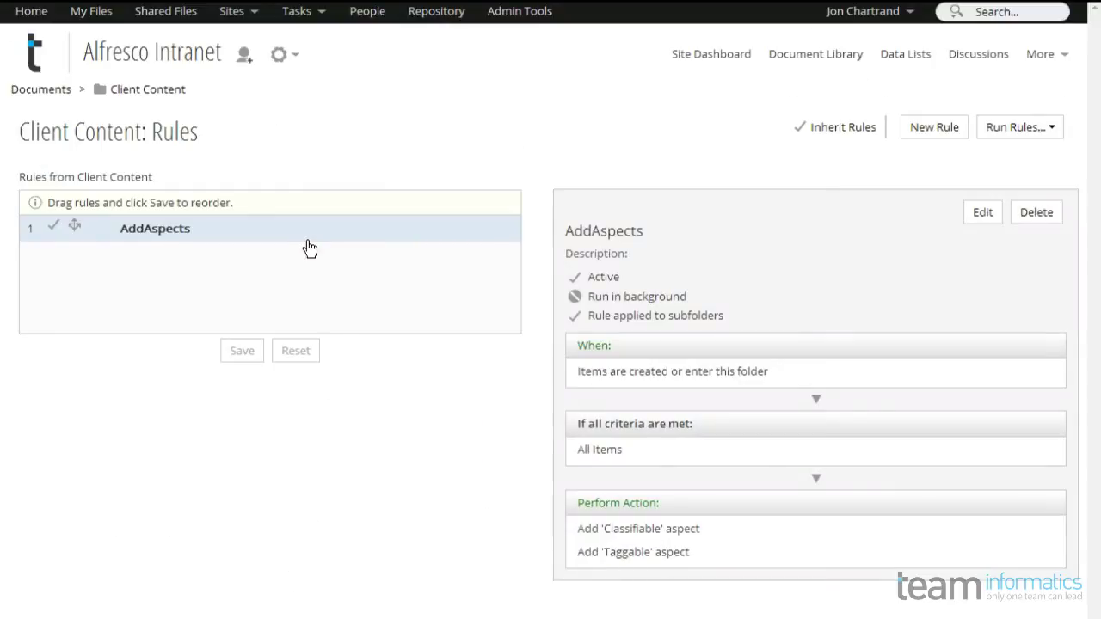
- Upload Sample Document B1.pdf into the Client Content folder
click(140, 91)
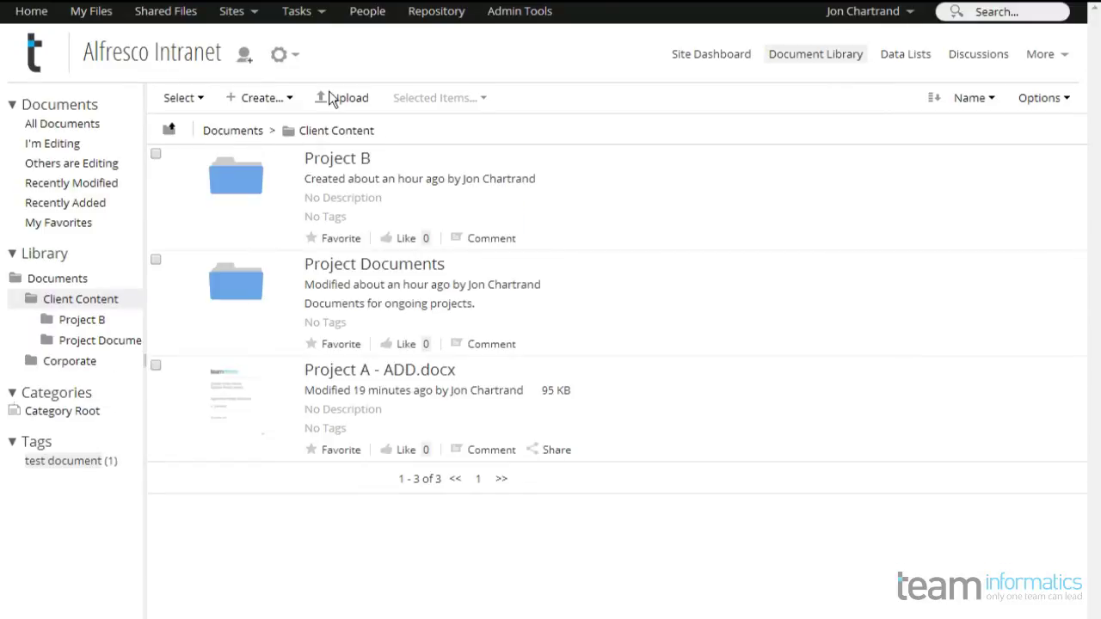
click(338, 98)
click(506, 360)
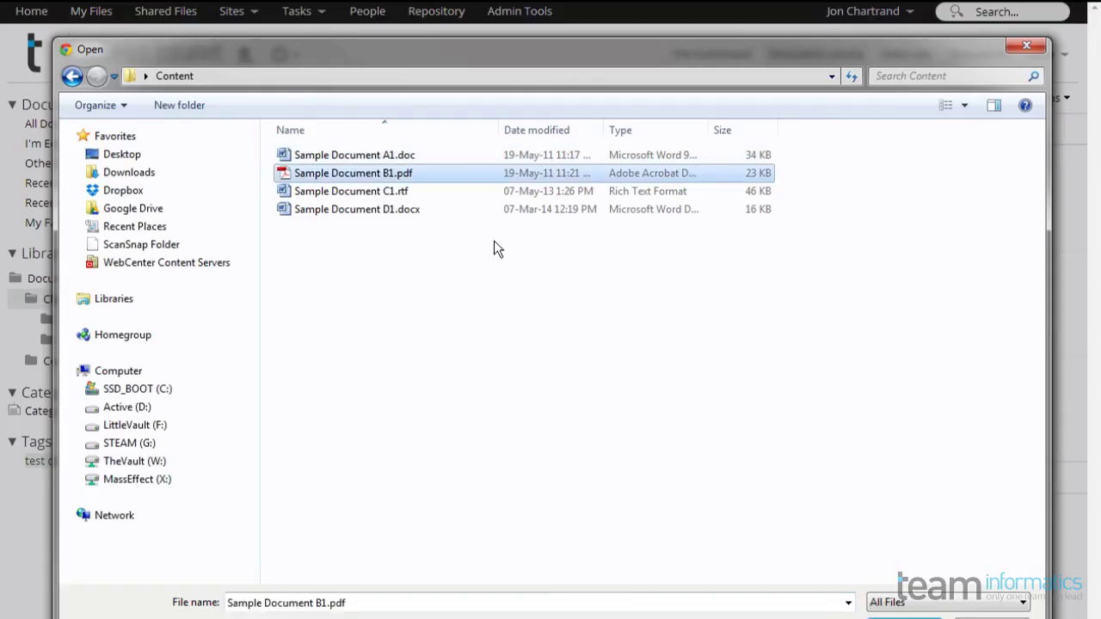
key(Return)
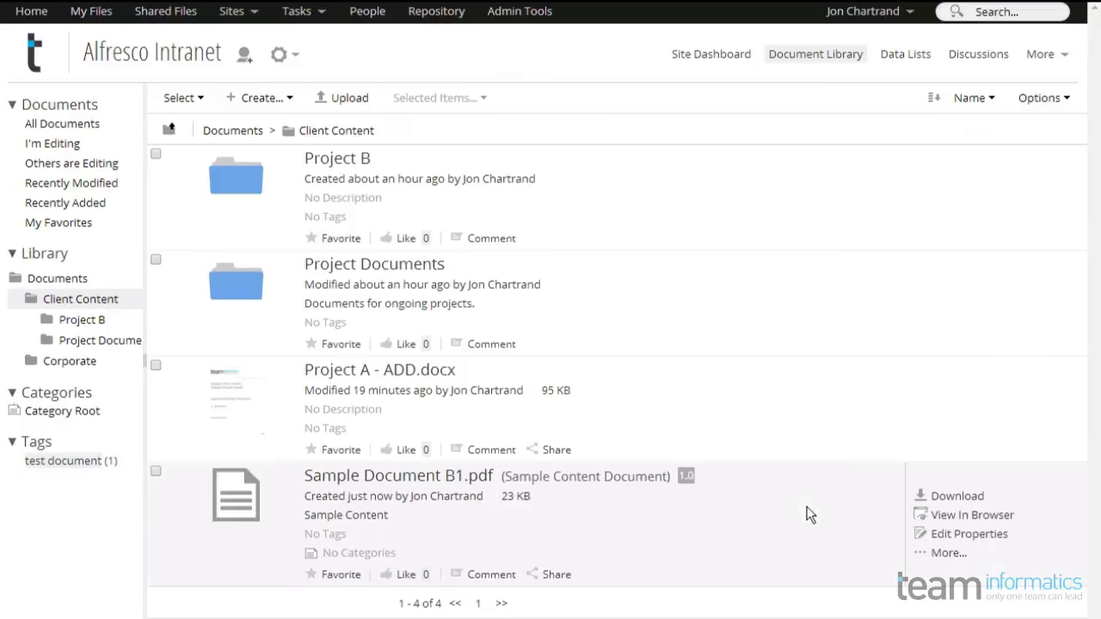
- Edit and save the properties of Sample Document B1.pdf
click(943, 534)
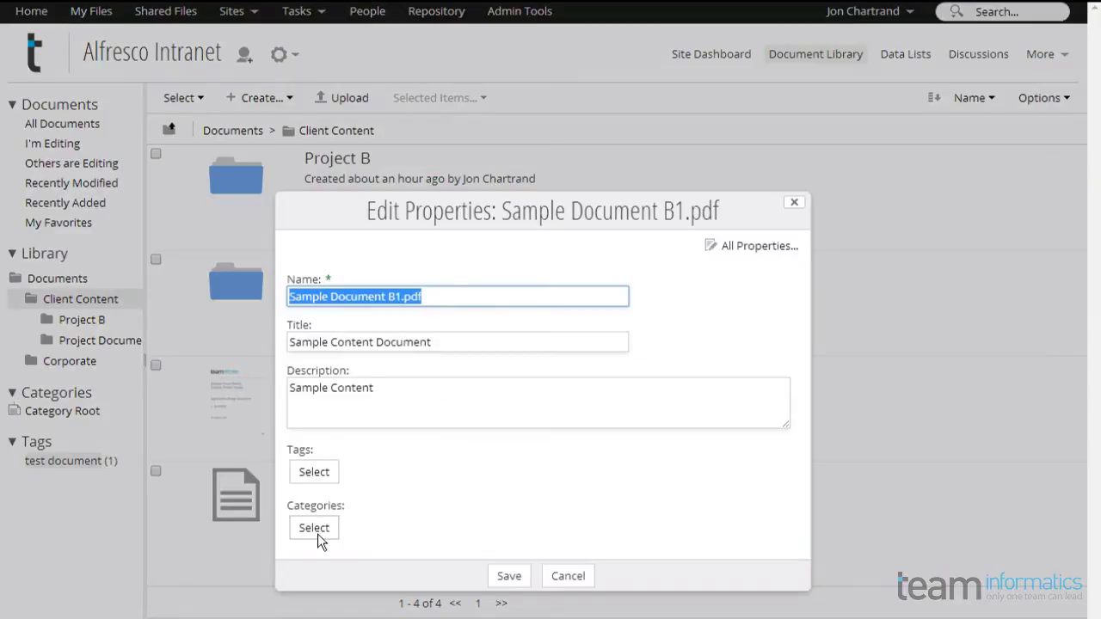
click(505, 577)
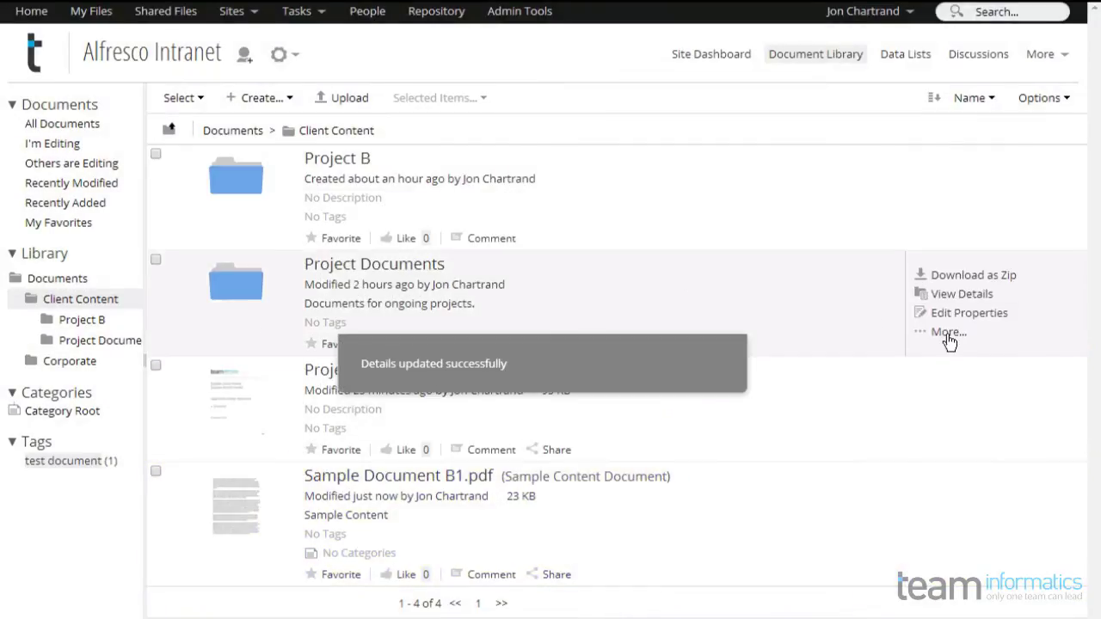
click(942, 332)
- Create an AddMetadata rule on Project Documents that links items to the Languages > English category
click(941, 393)
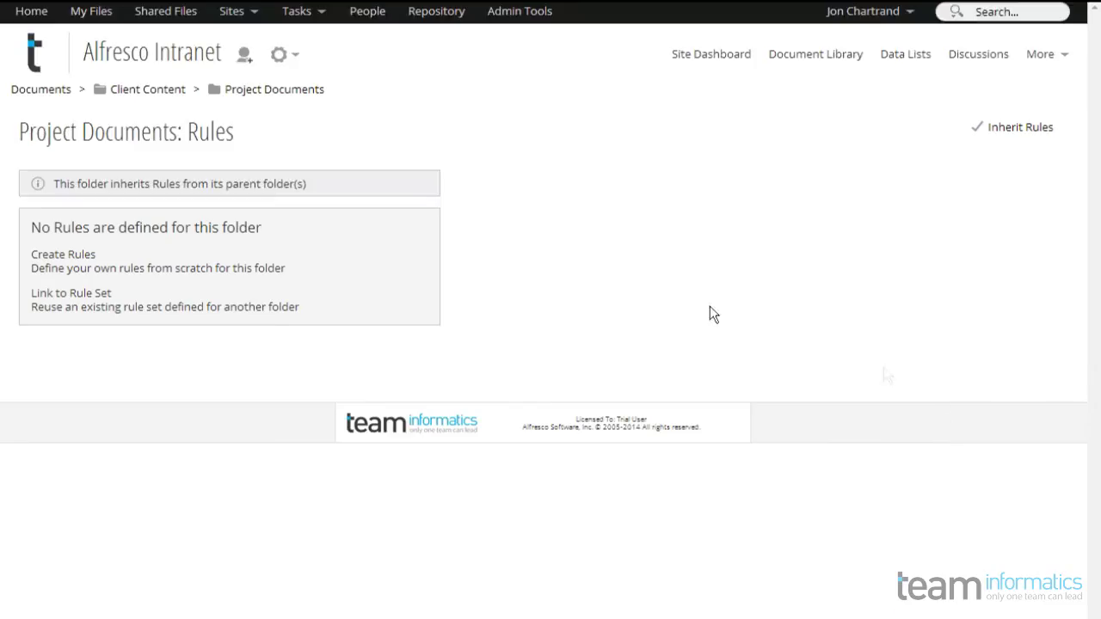
click(34, 258)
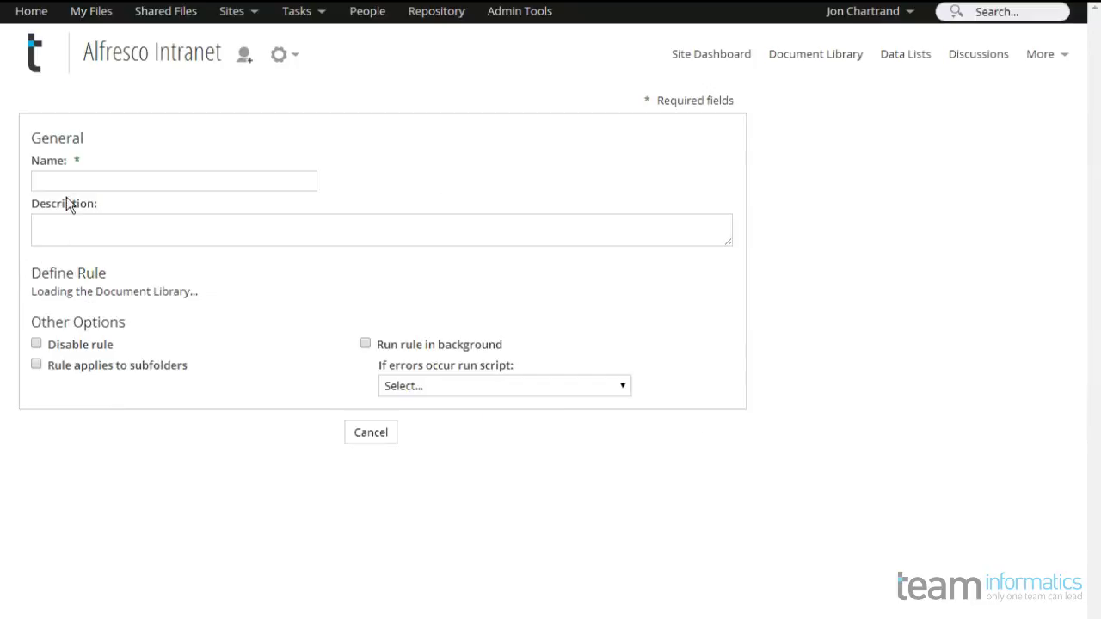
text(AddMetadata)
click(190, 547)
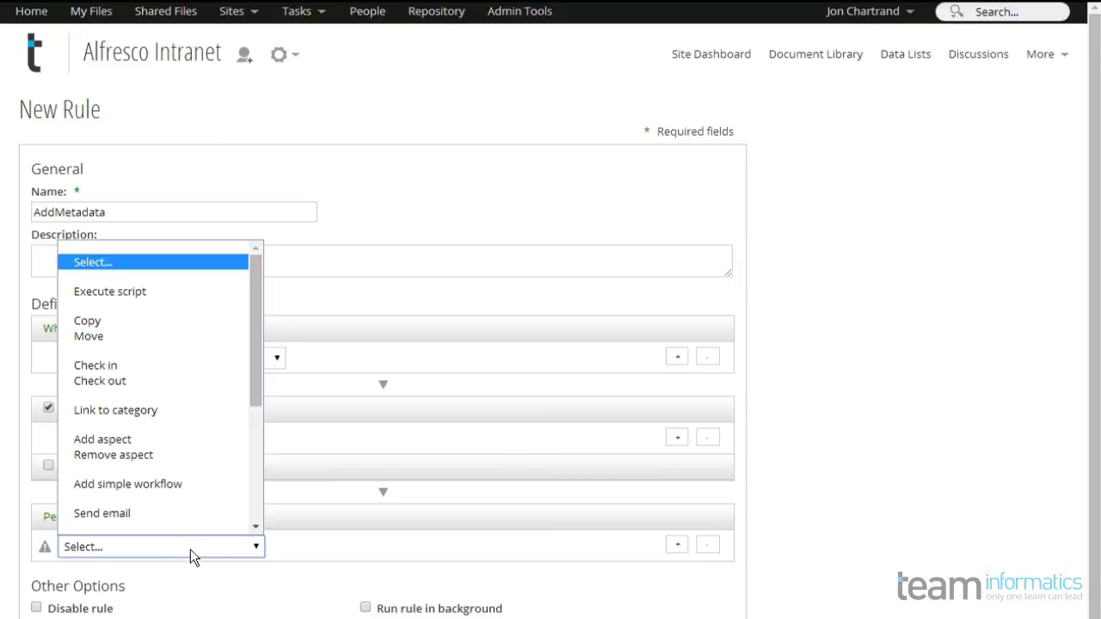
click(172, 413)
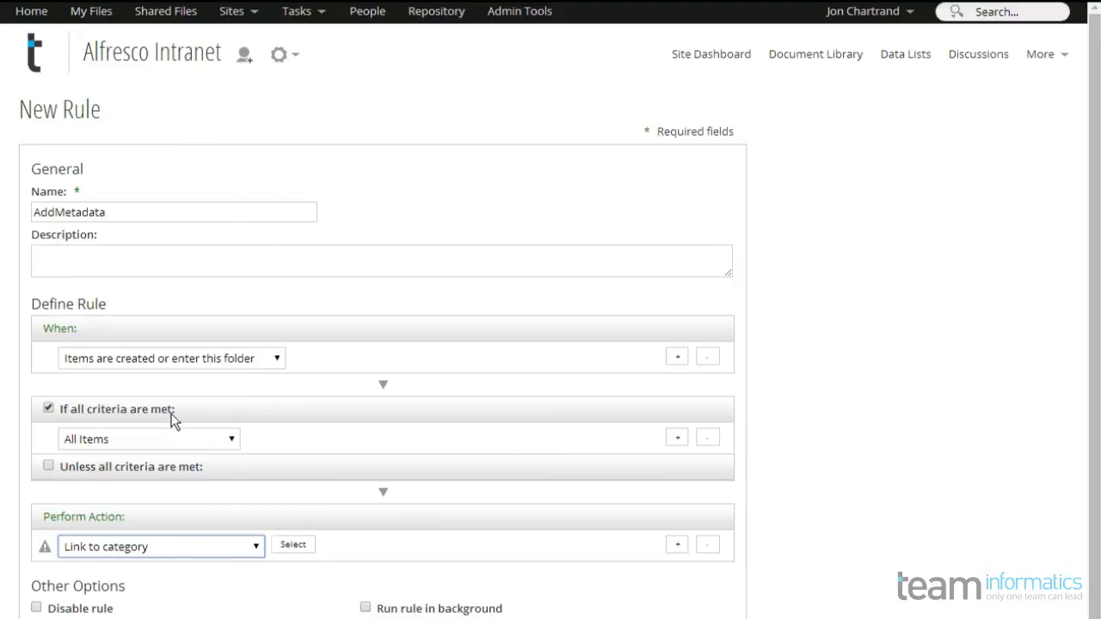
click(294, 545)
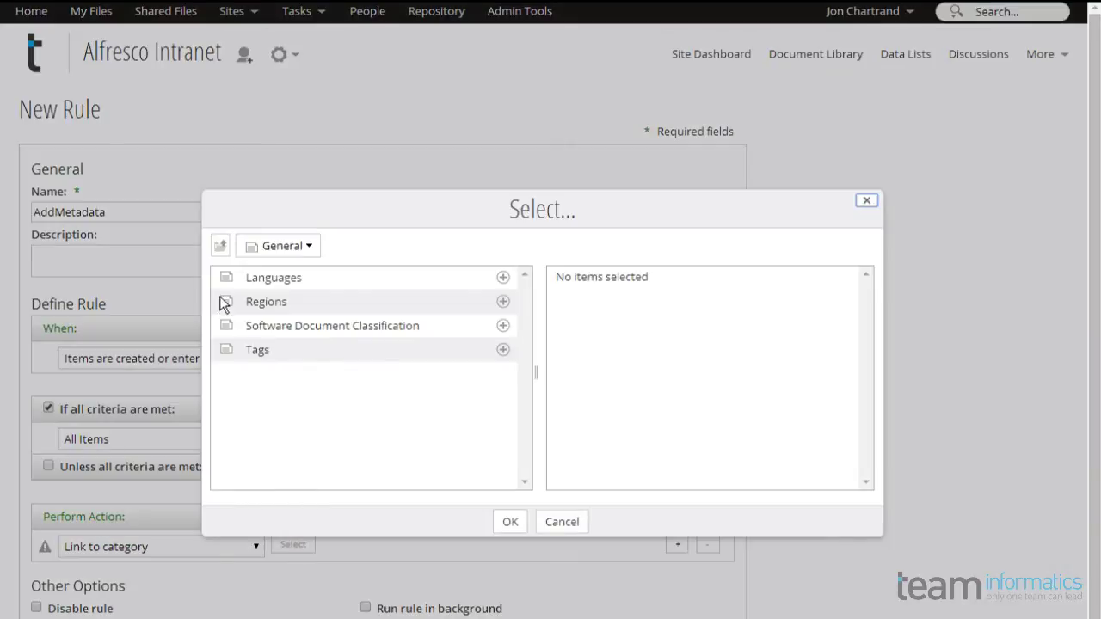
click(258, 279)
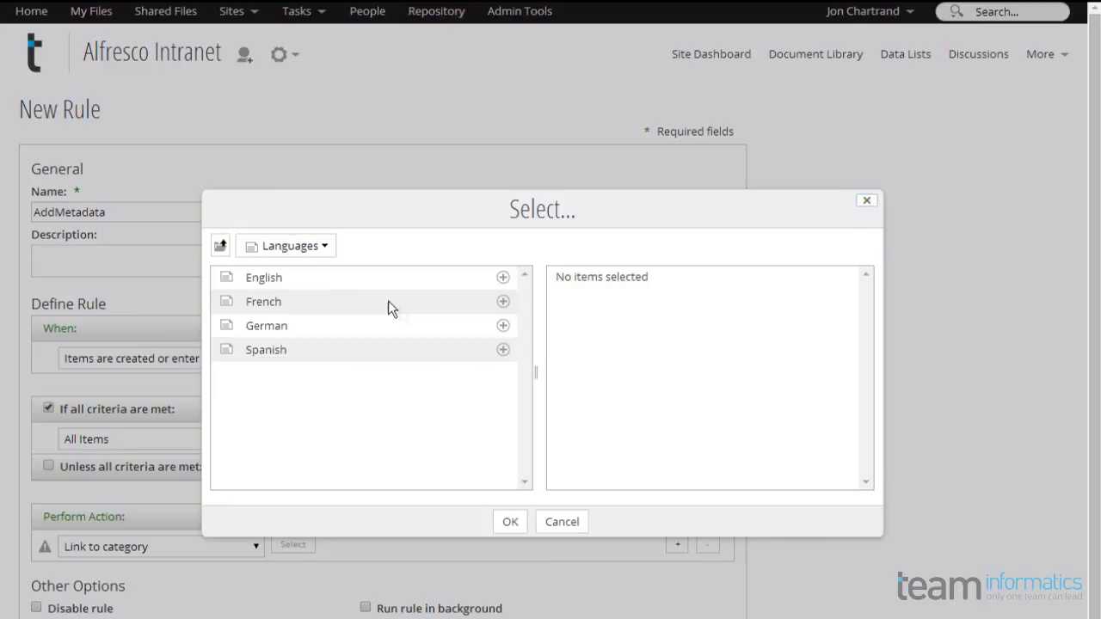
click(504, 279)
click(514, 523)
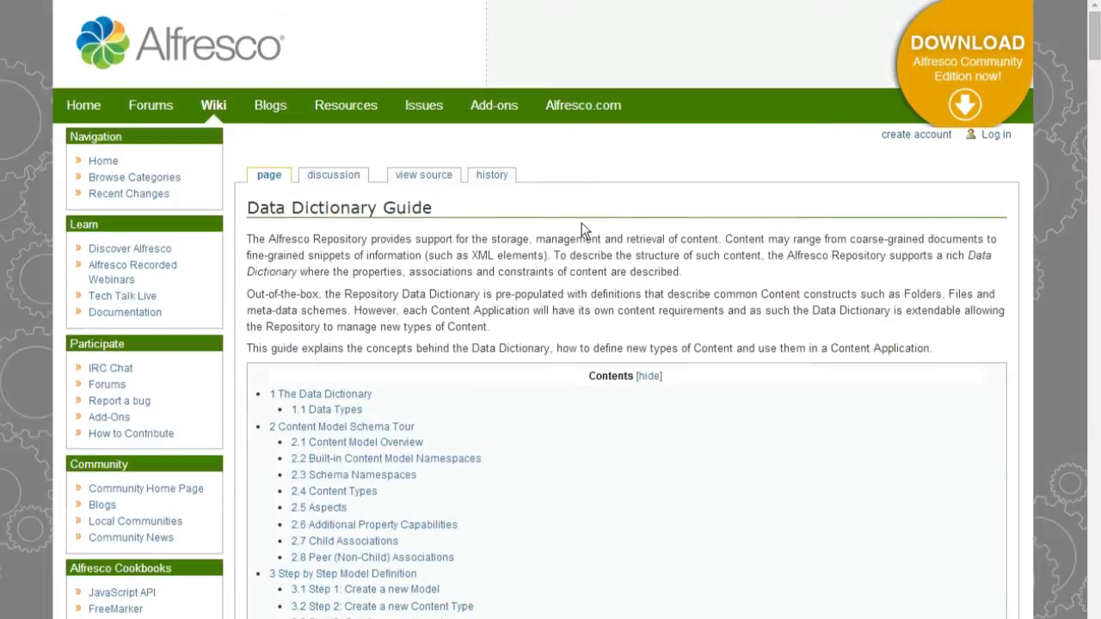
scroll(581, 223, down, 4)
scroll(581, 224, down, 5)
scroll(581, 228, down, 5)
scroll(581, 224, down, 6)
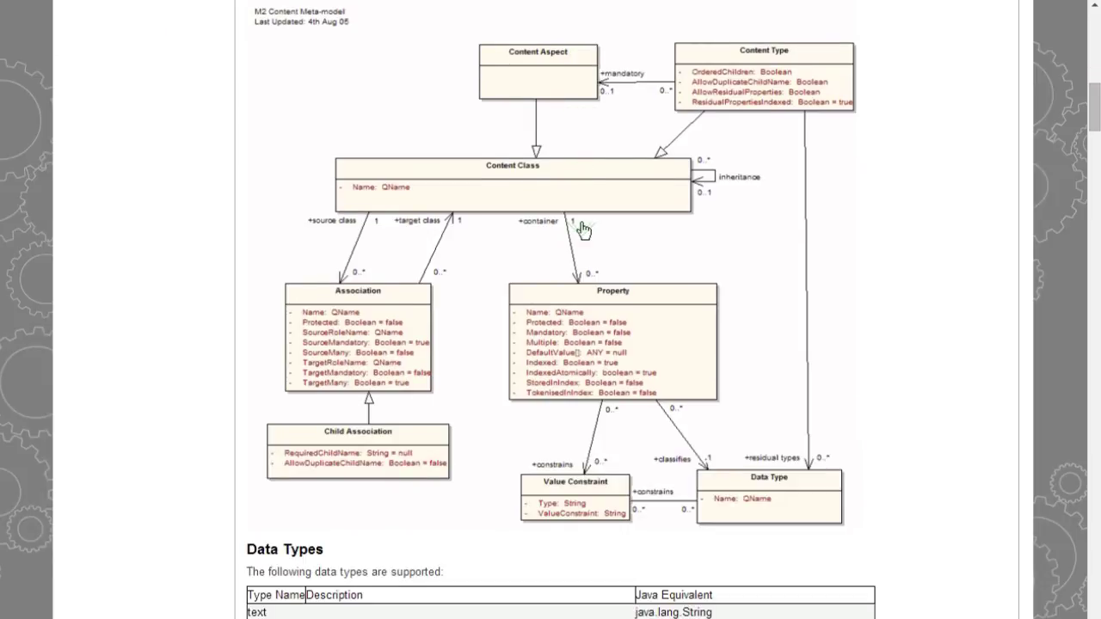
scroll(581, 228, down, 5)
scroll(581, 228, down, 6)
scroll(581, 228, down, 6)
scroll(582, 228, down, 6)
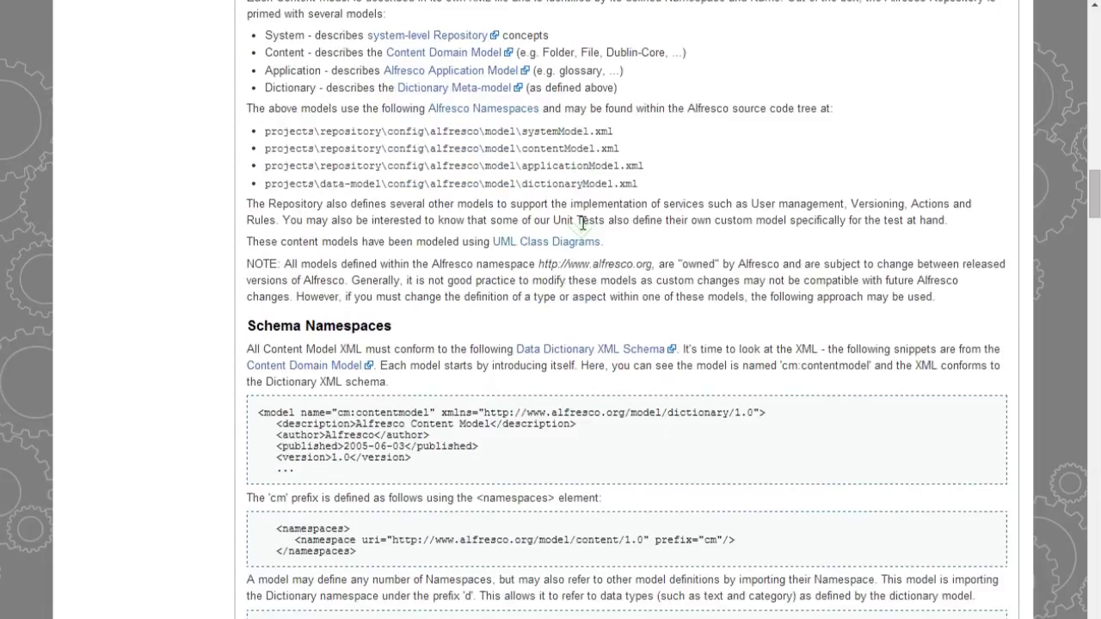
scroll(582, 224, down, 2)
scroll(582, 225, down, 3)
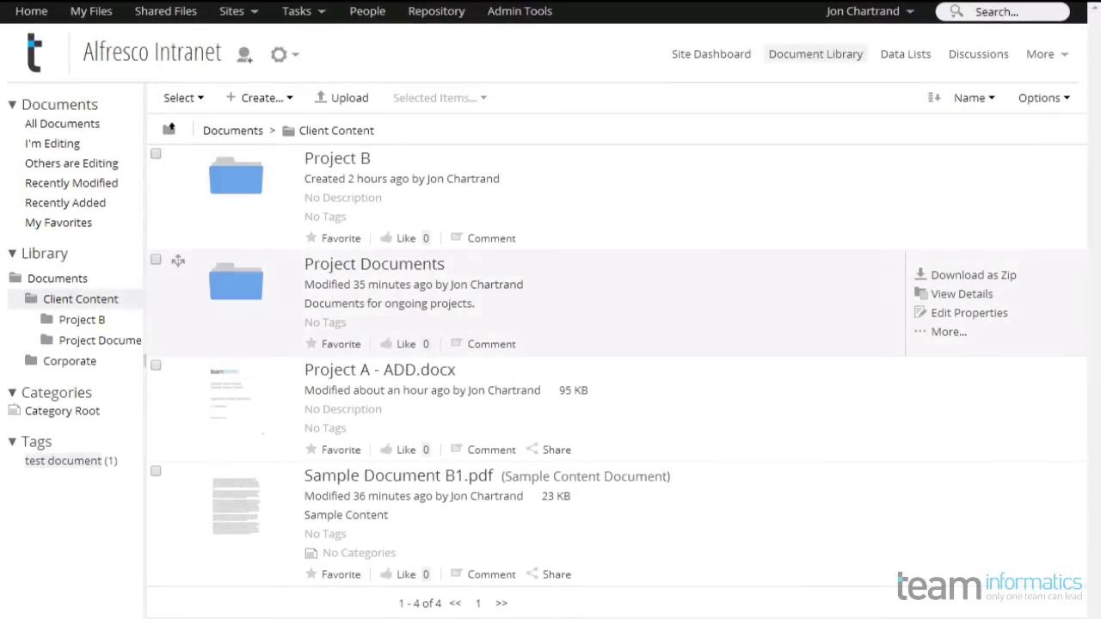
- Search for 'lorem' and widen the results to all sites
click(1014, 12)
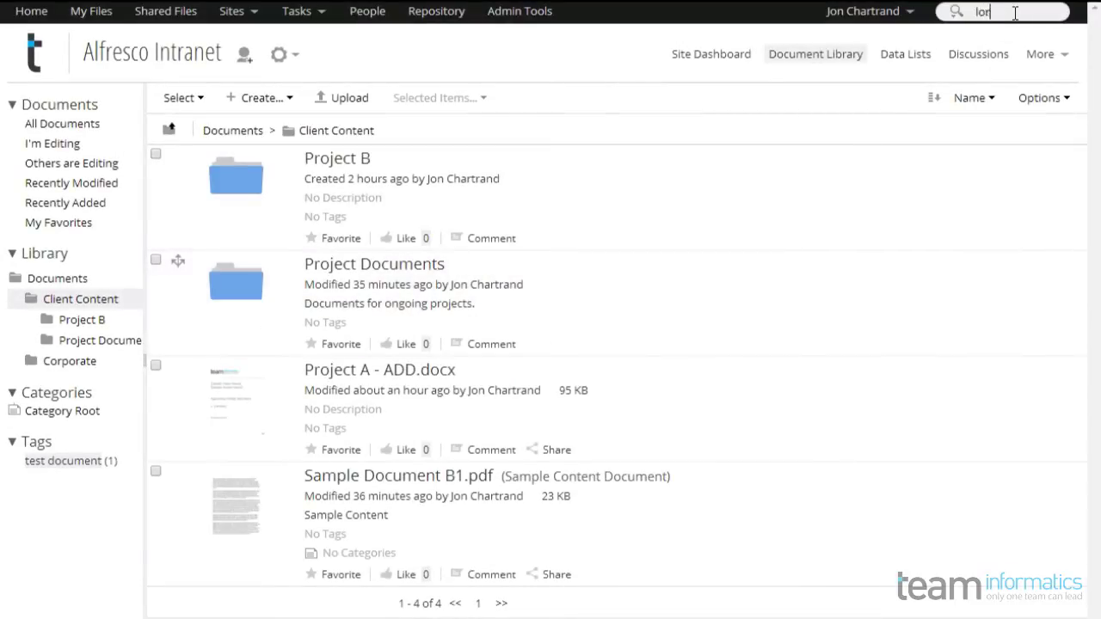
key(Return)
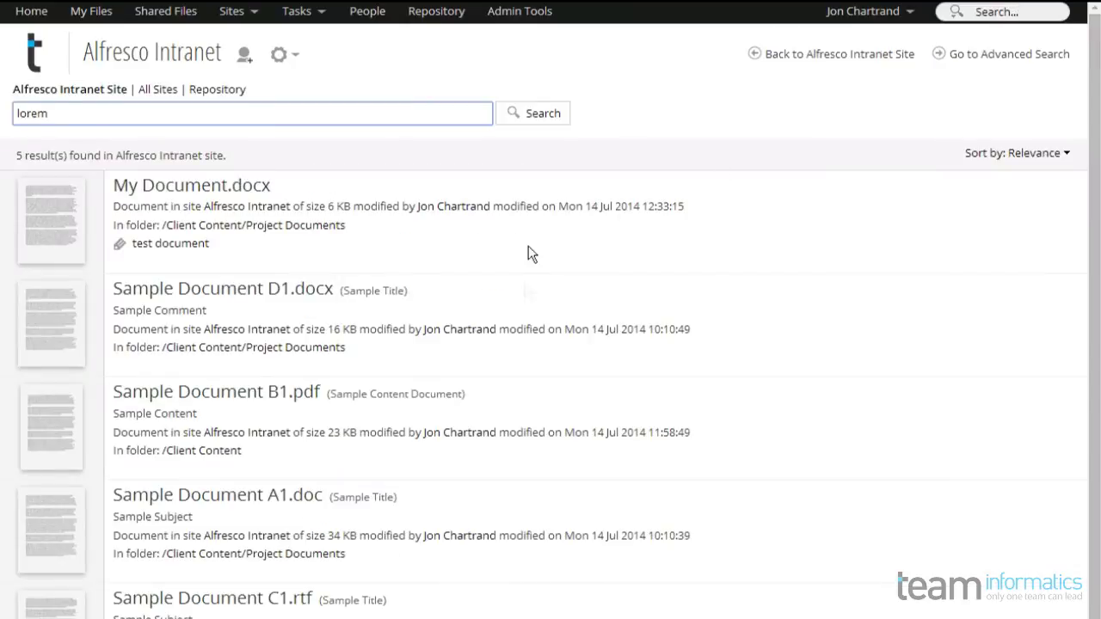
click(152, 90)
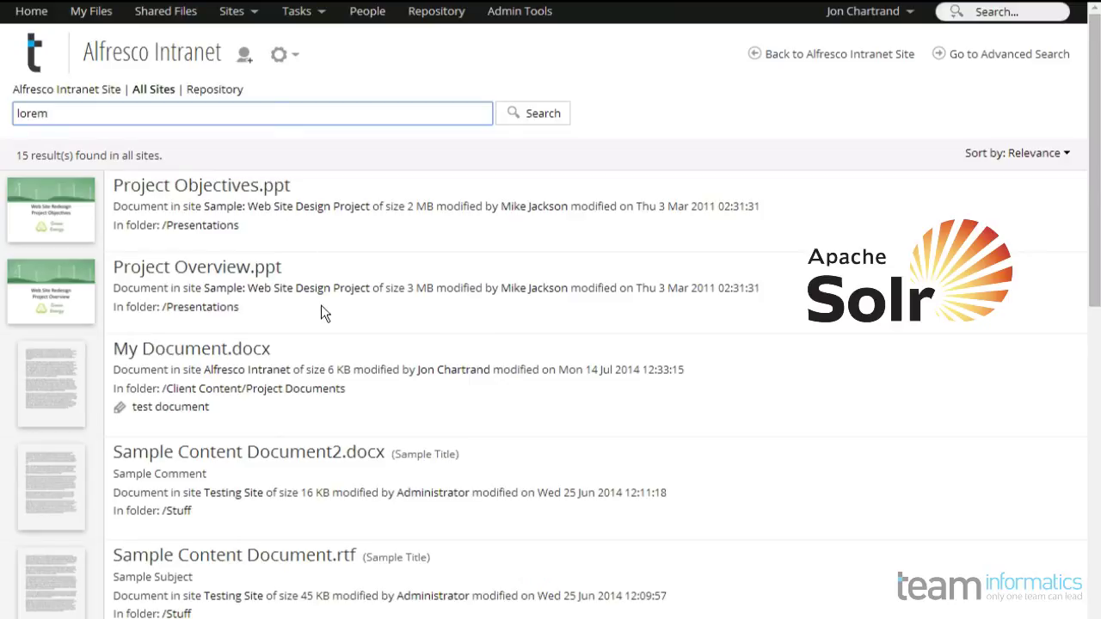
- View the Advanced Search form, then go back to the Alfresco Intranet dashboard
click(955, 11)
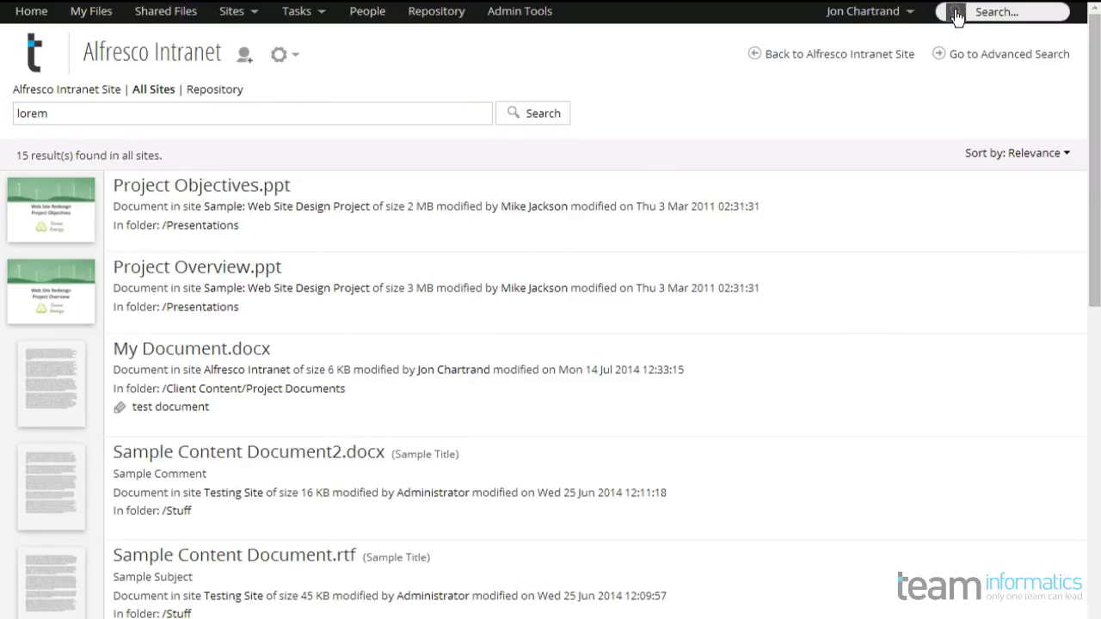
click(968, 40)
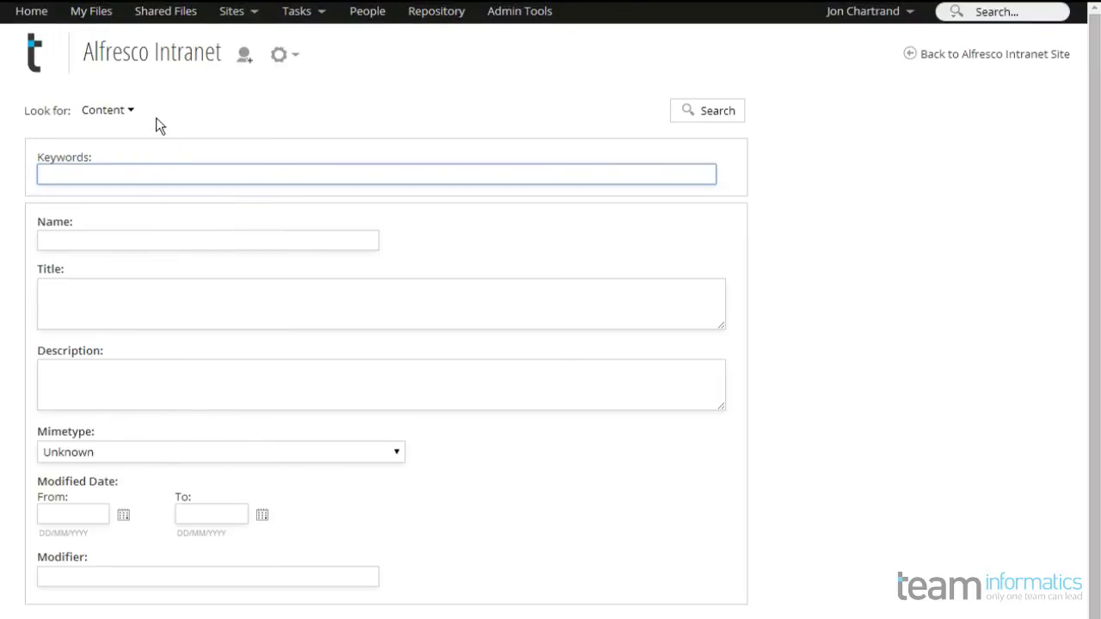
click(148, 61)
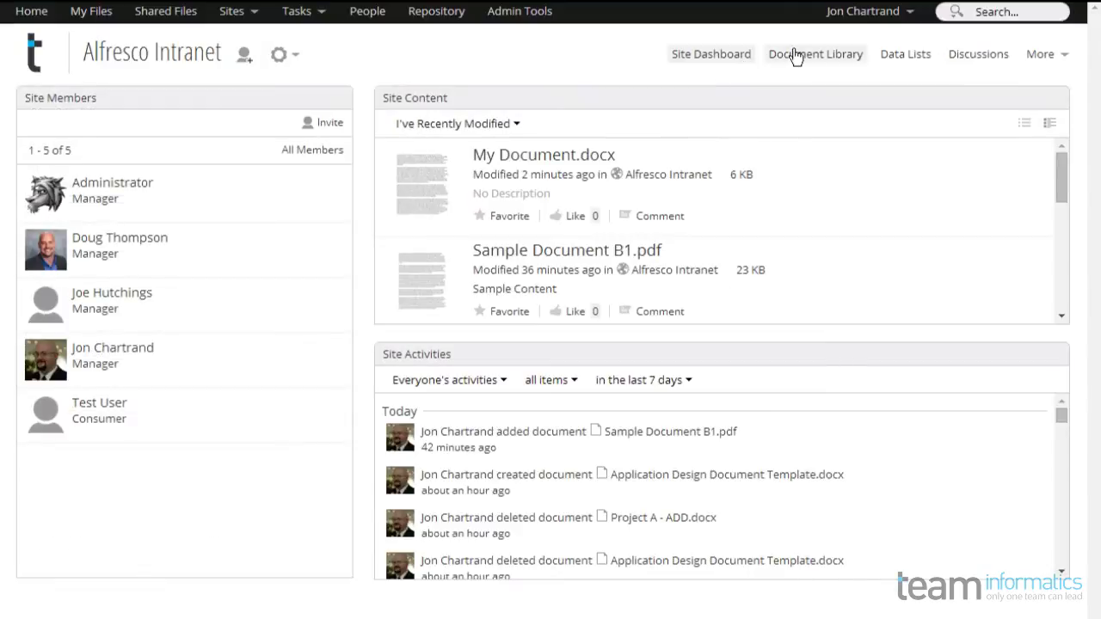
- Go to Document Library > Client Content > Project Documents and edit My Document.docx in Google Docs
click(796, 56)
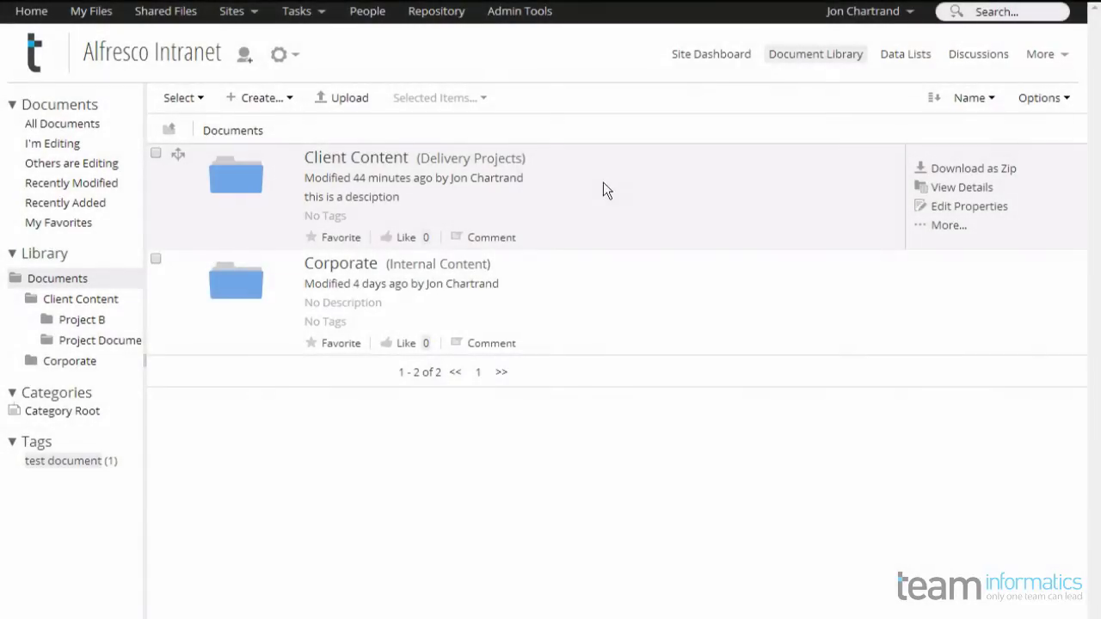
click(365, 163)
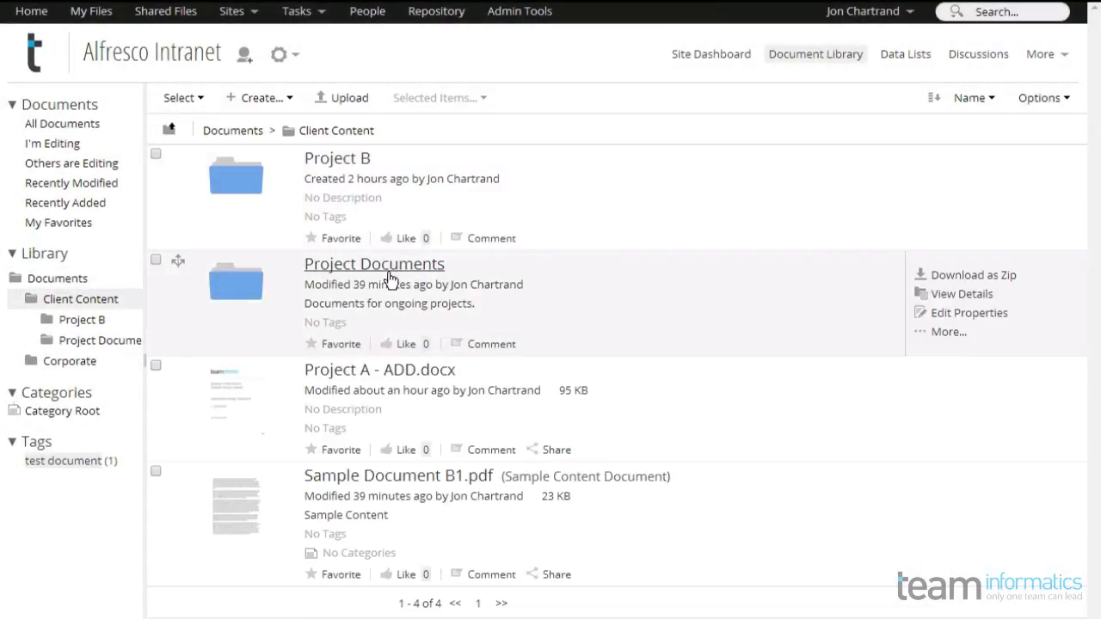
click(386, 266)
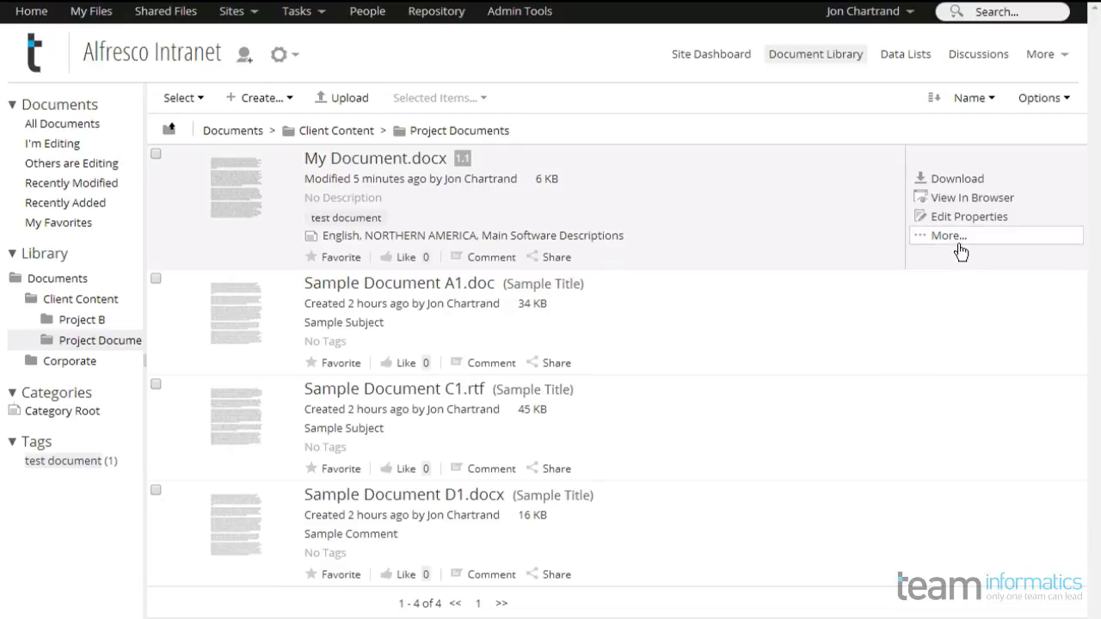
click(950, 237)
click(953, 336)
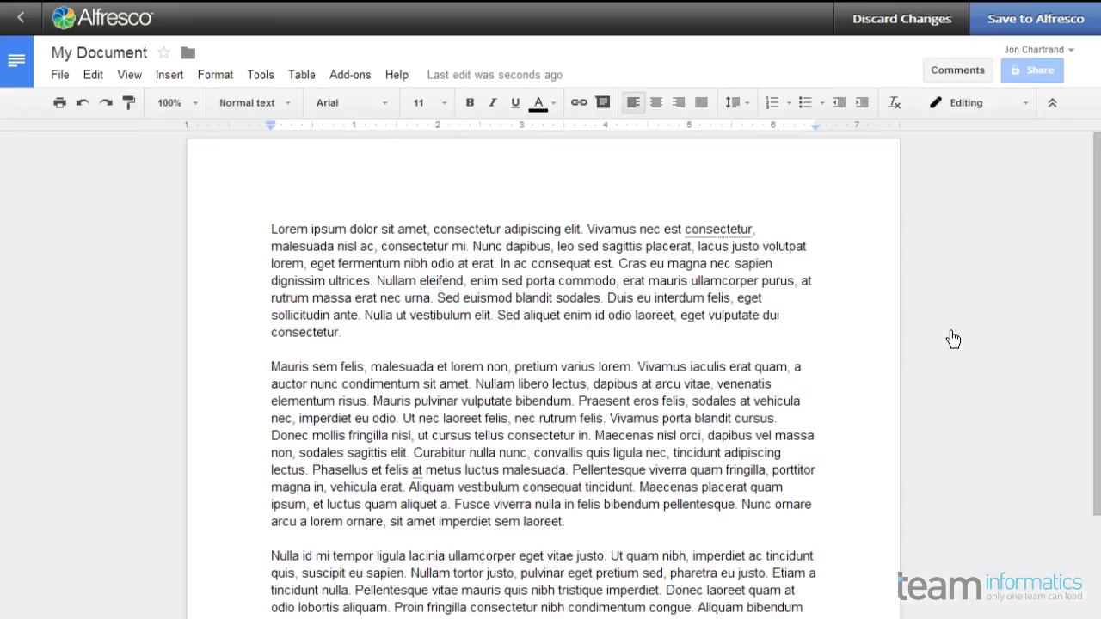
- Add a bold word 'whisper' and save the document back to Alfresco as major version 2.0
text(whisper)
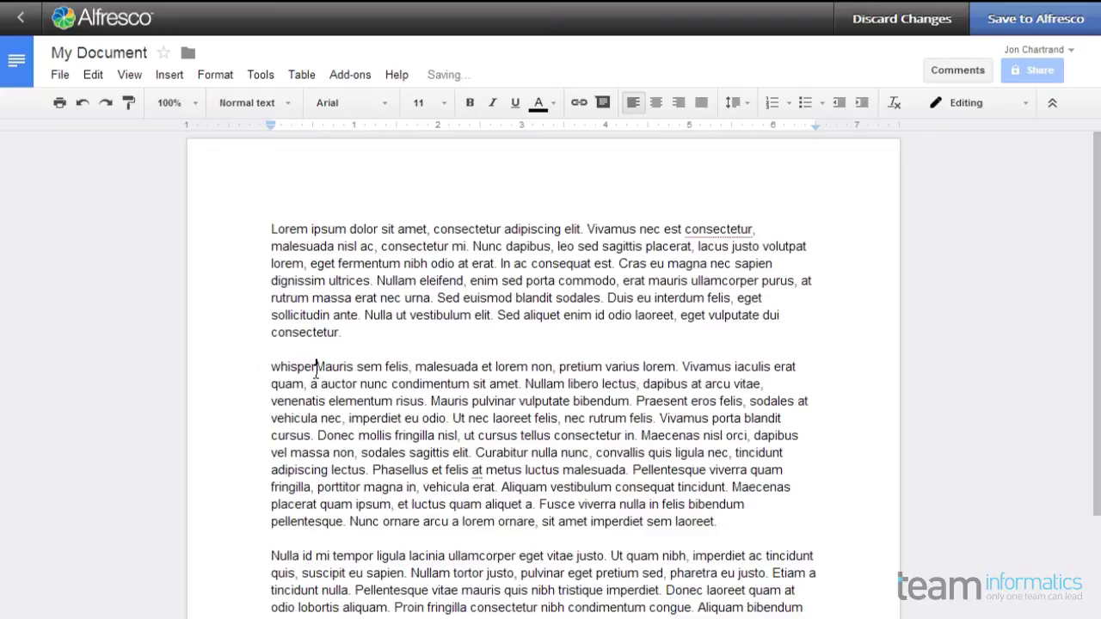
double_click(292, 370)
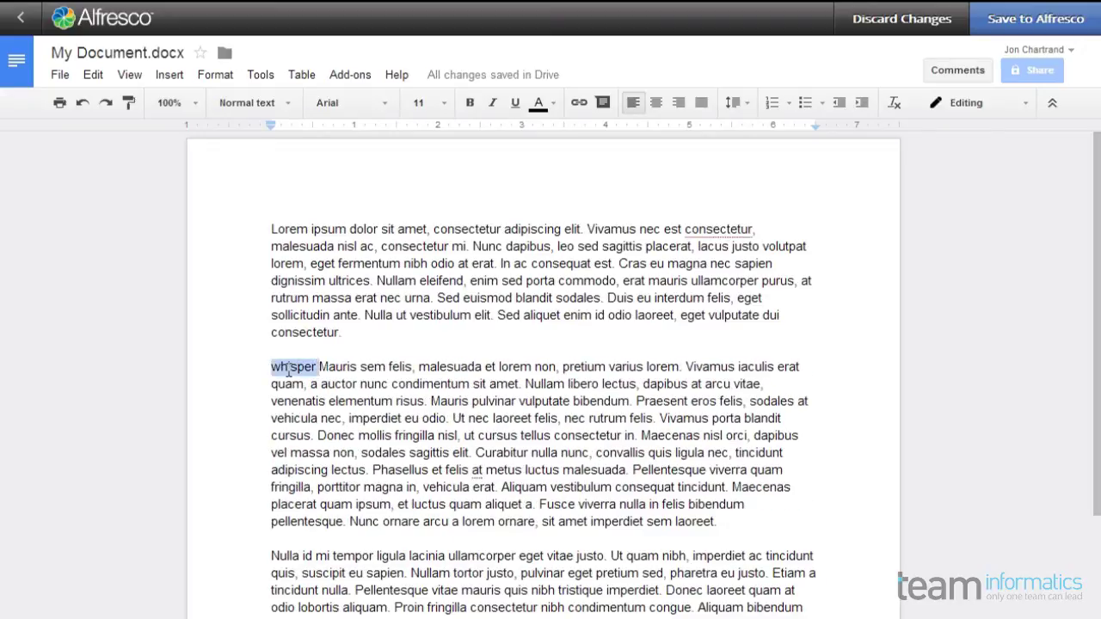
key(ctrl+b)
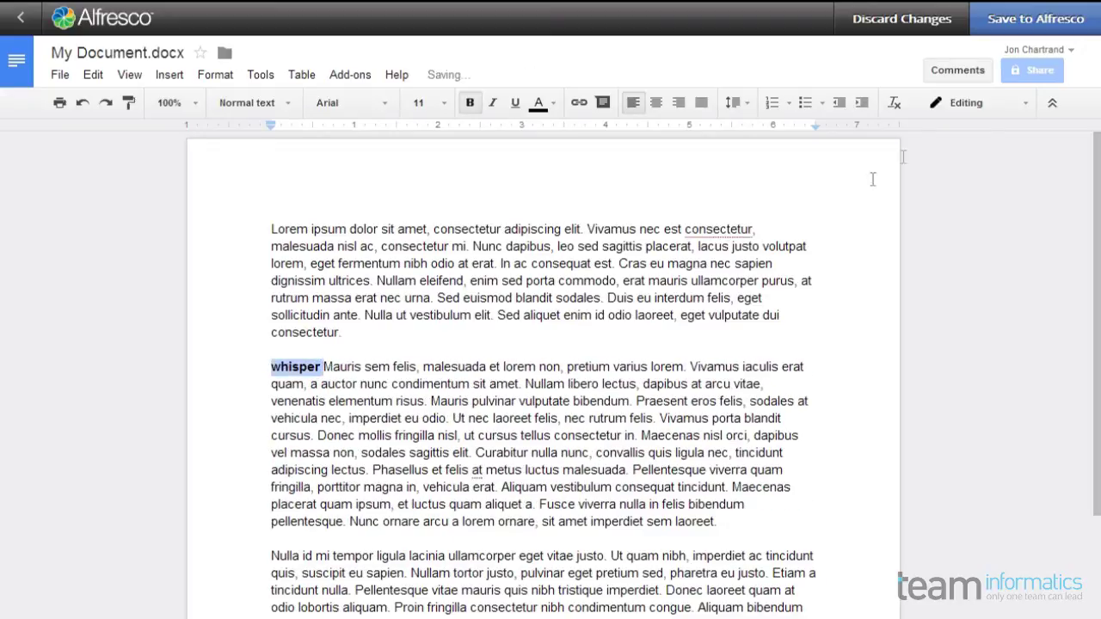
click(1032, 25)
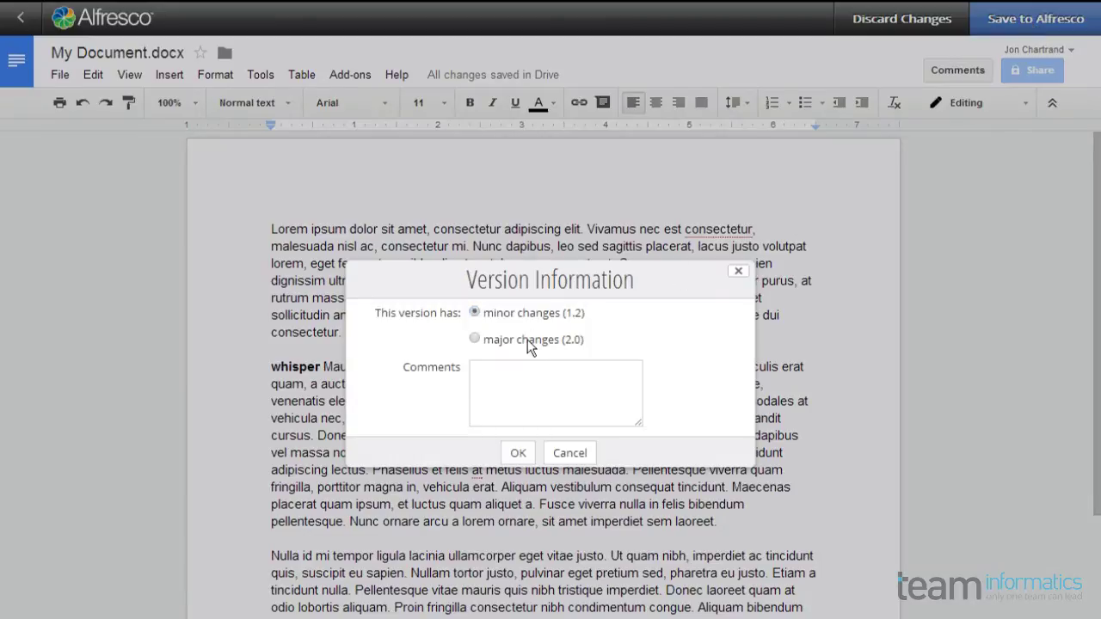
click(517, 452)
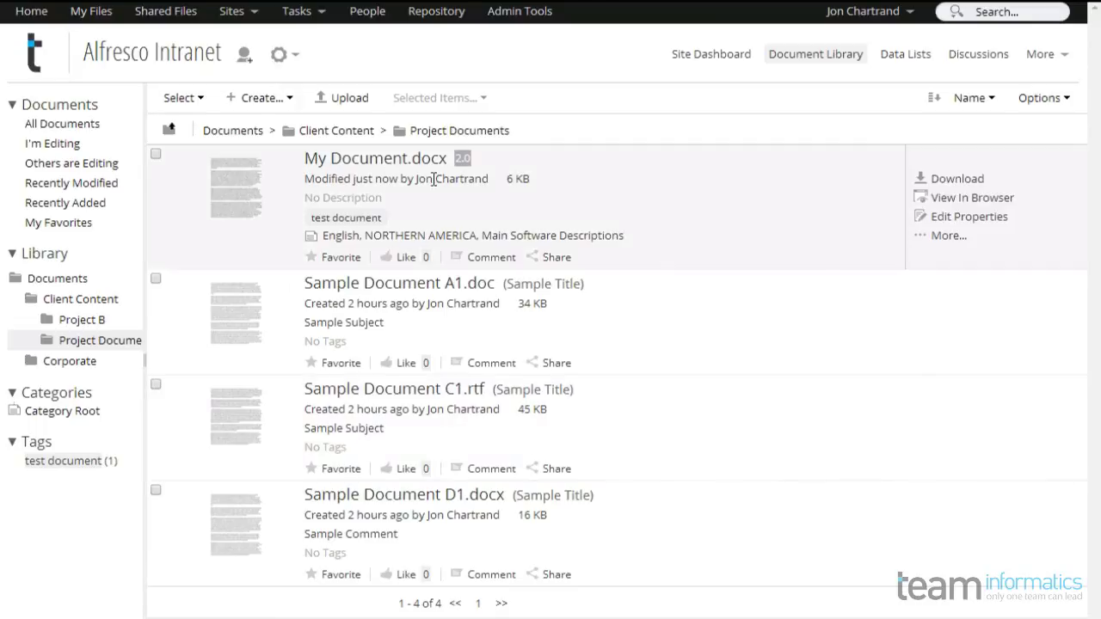
- Run a site search for the word 'whisper'
click(995, 11)
text(whisper)
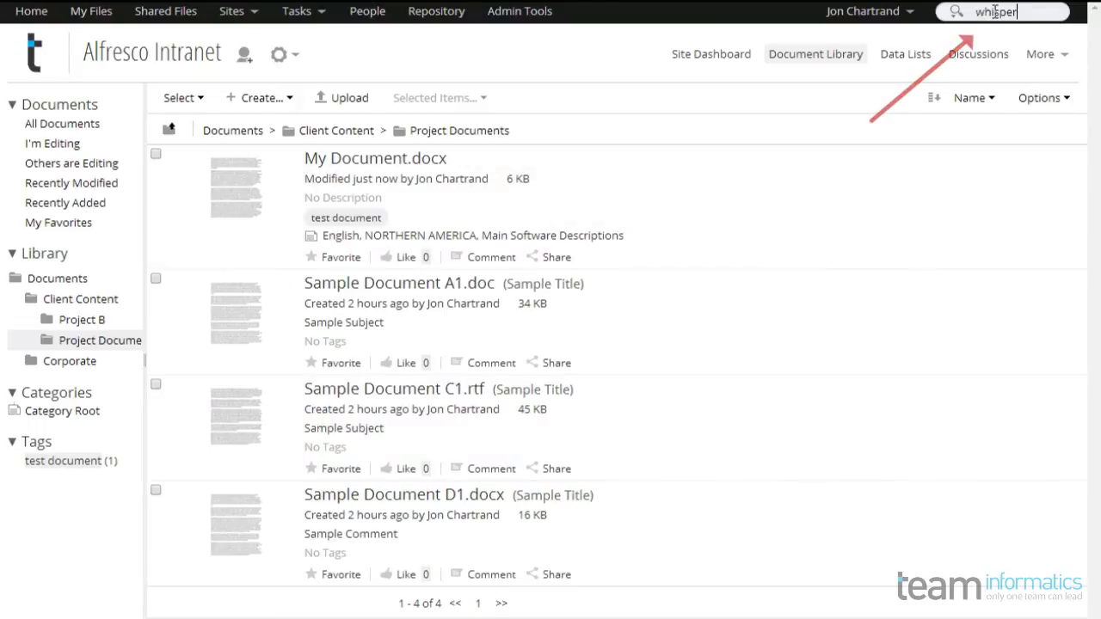
key(Return)
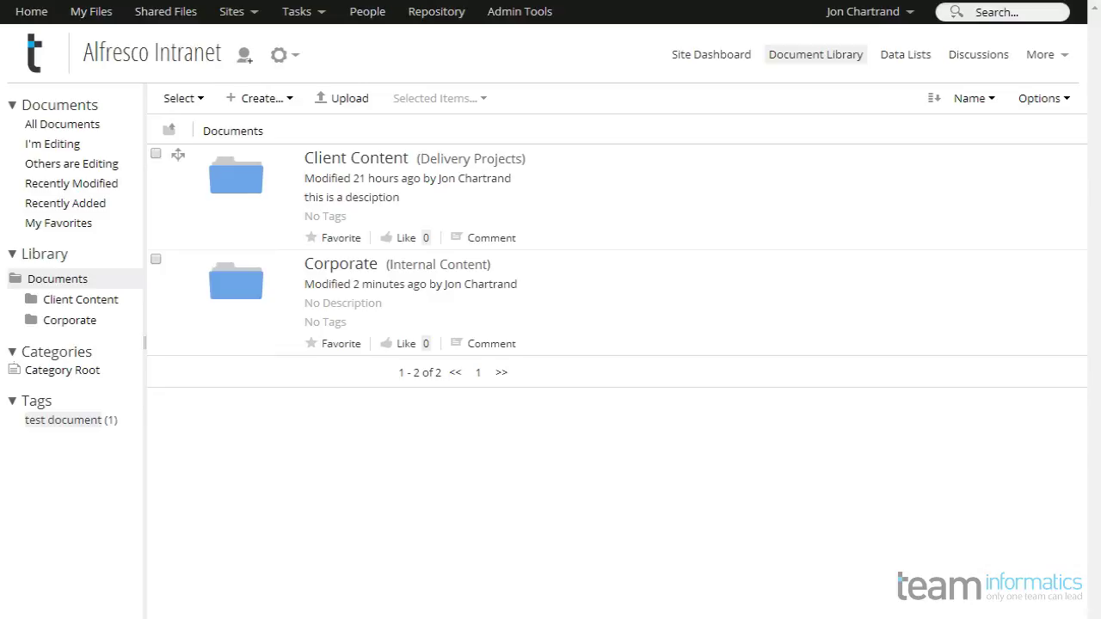
- Browse the category tree for documents in English, NORTHERN AMERICA, and Meeting Minutes in turn
click(15, 372)
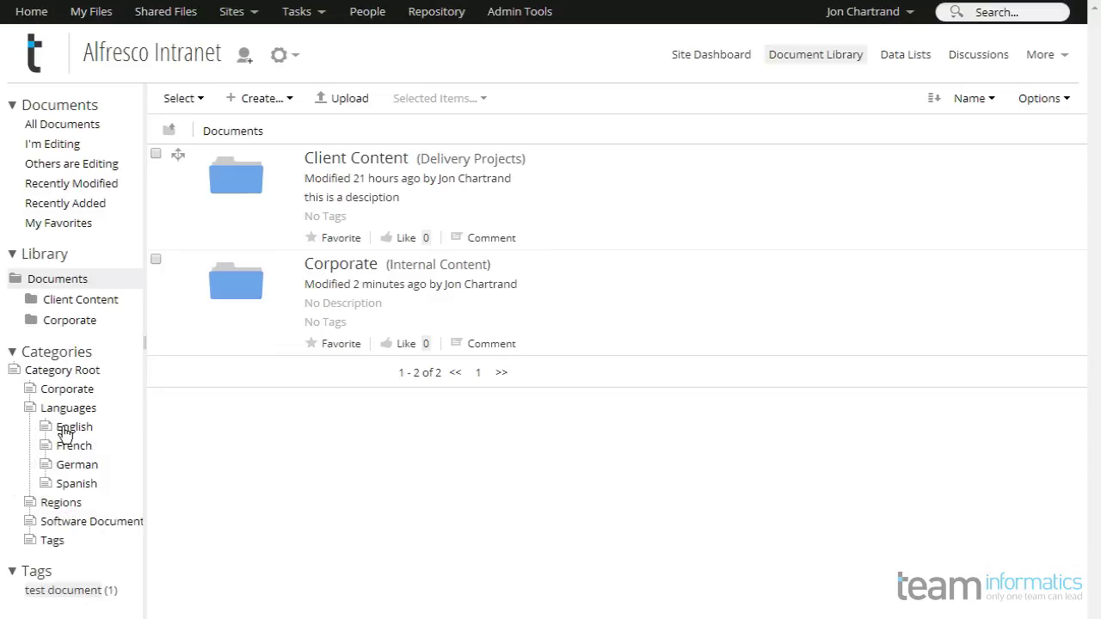
click(65, 433)
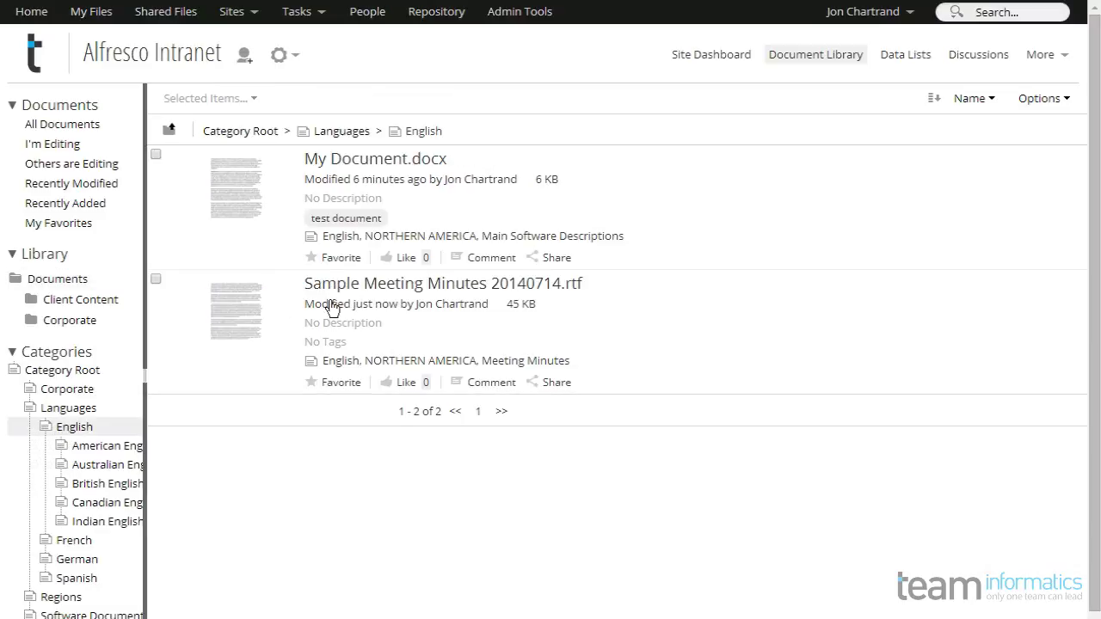
mouse_move(345, 300)
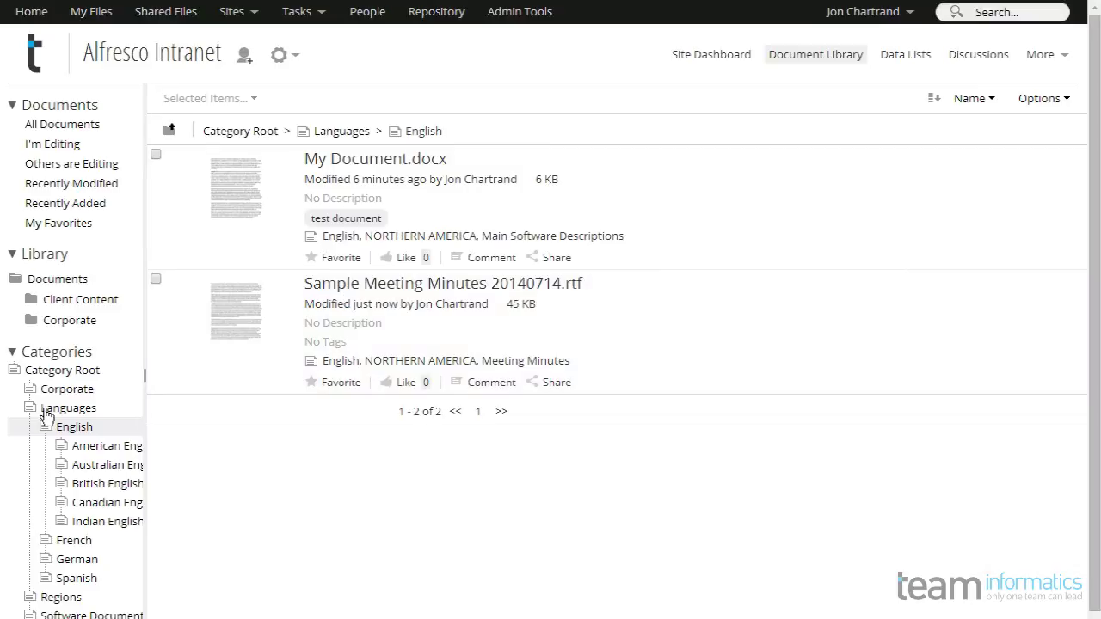
click(30, 409)
click(30, 430)
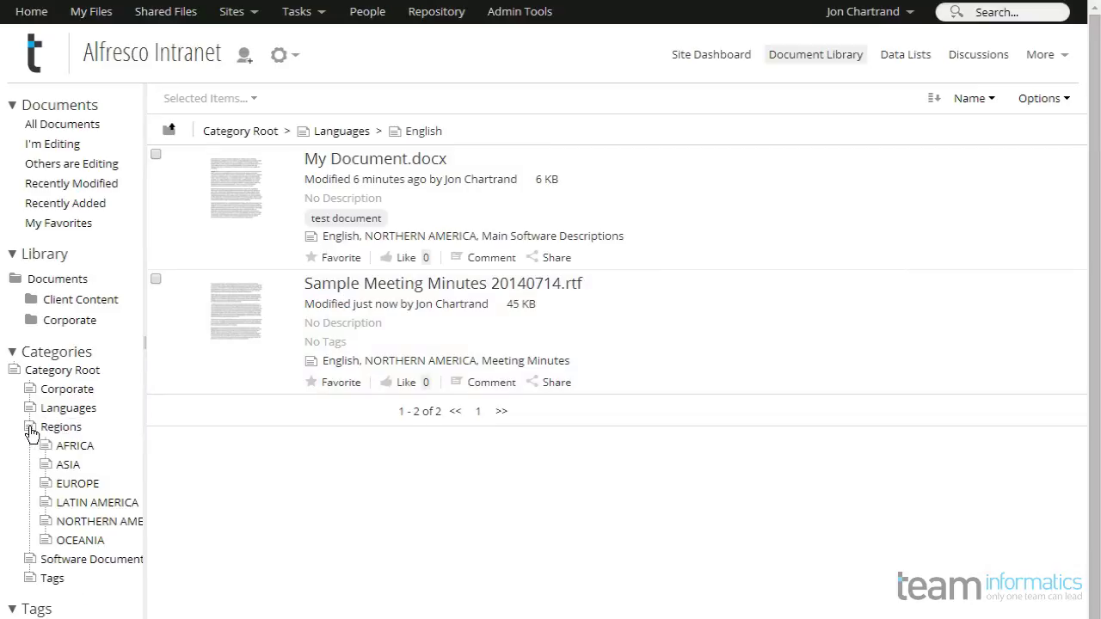
click(83, 523)
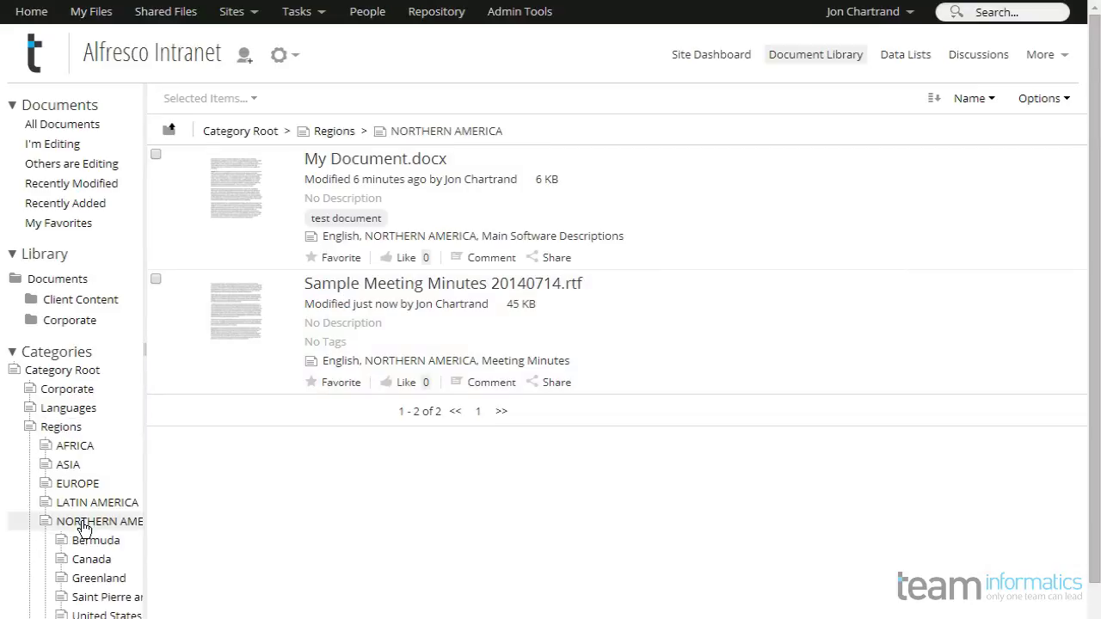
mouse_move(384, 334)
click(30, 427)
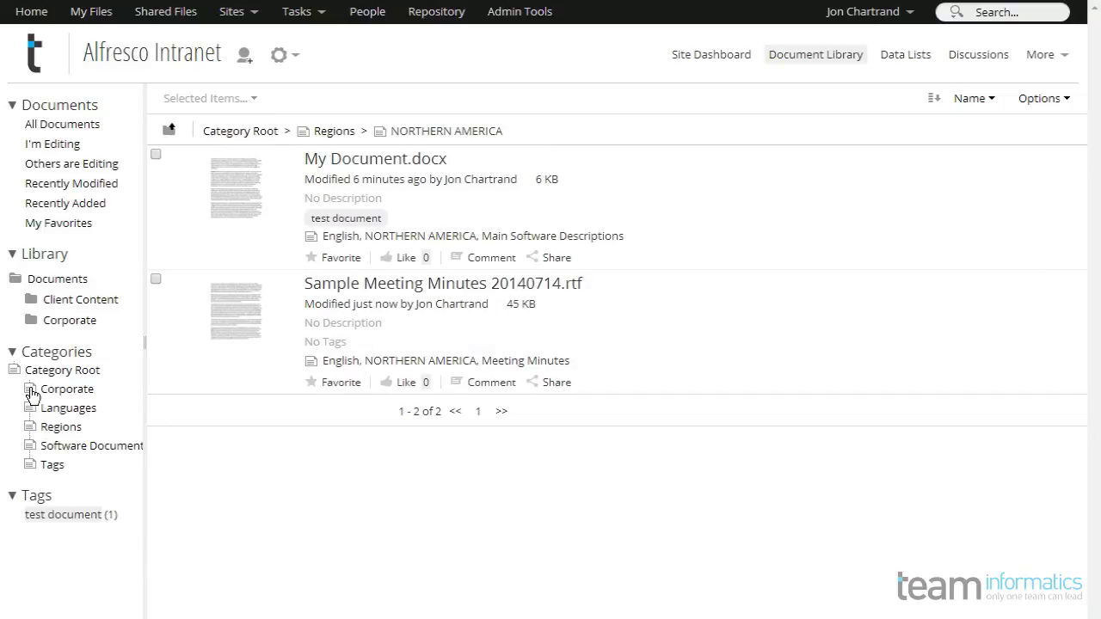
click(30, 389)
click(83, 413)
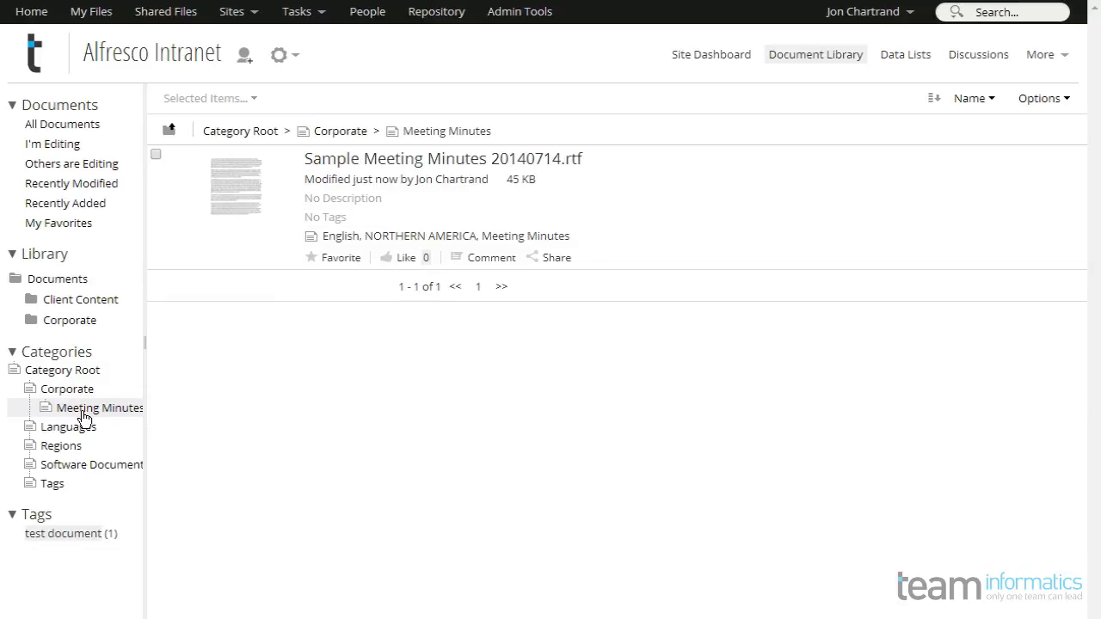
mouse_move(445, 204)
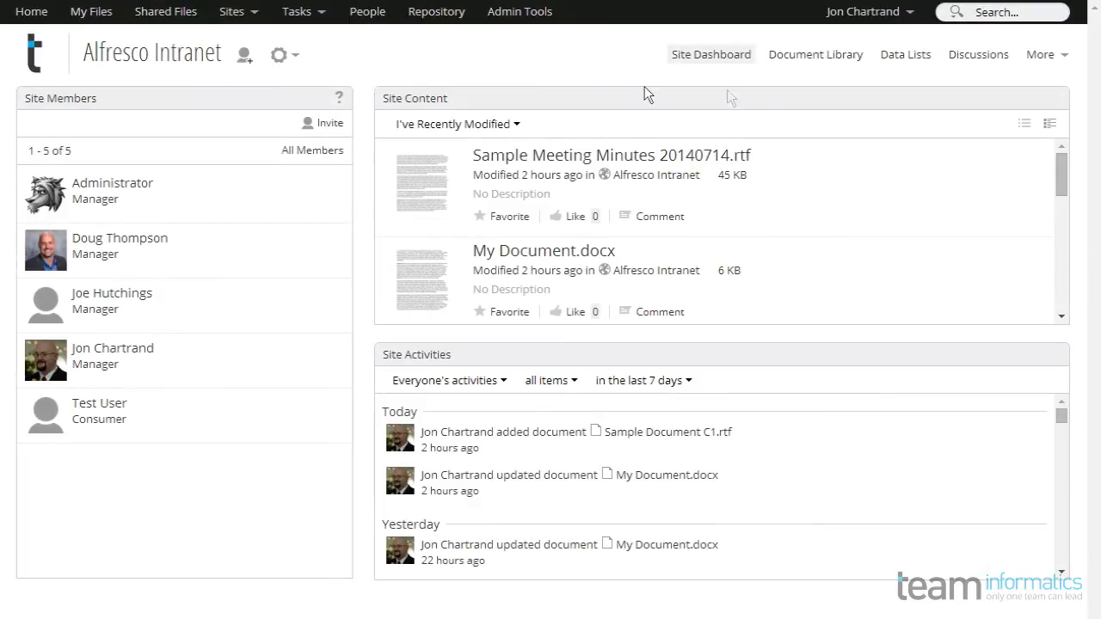
- Go to Client Content > Project Documents and show more actions for My Document.docx
click(838, 60)
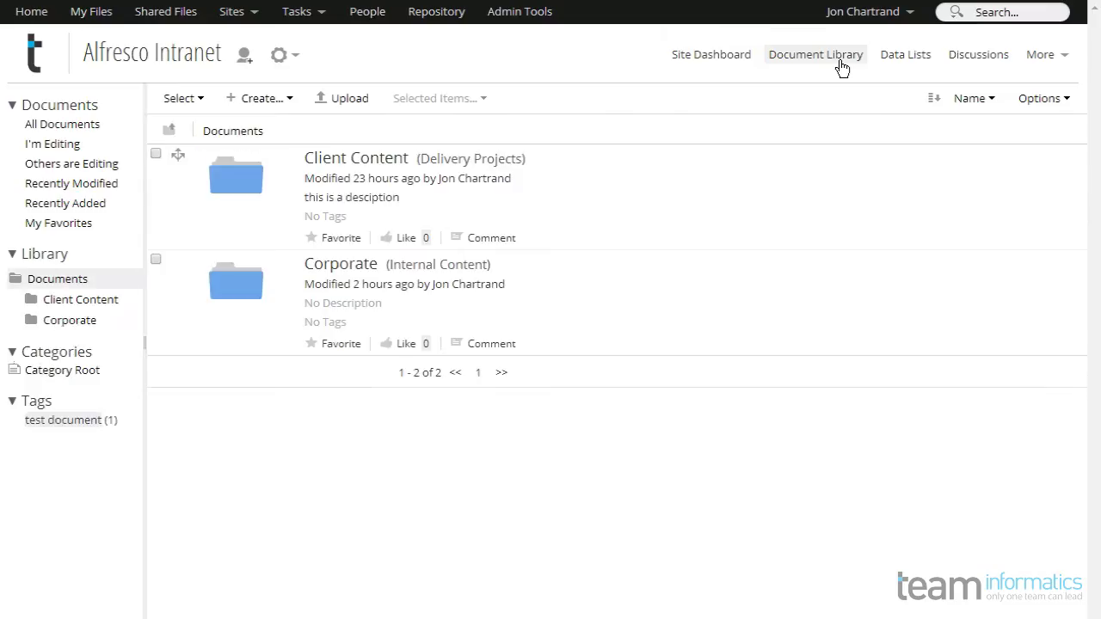
click(359, 162)
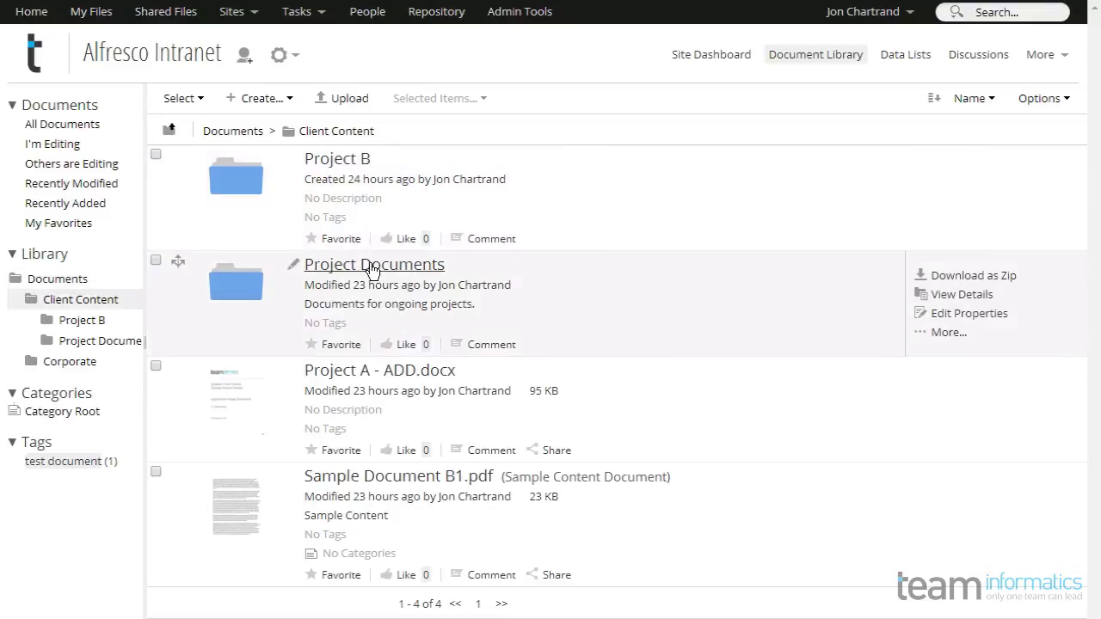
click(372, 270)
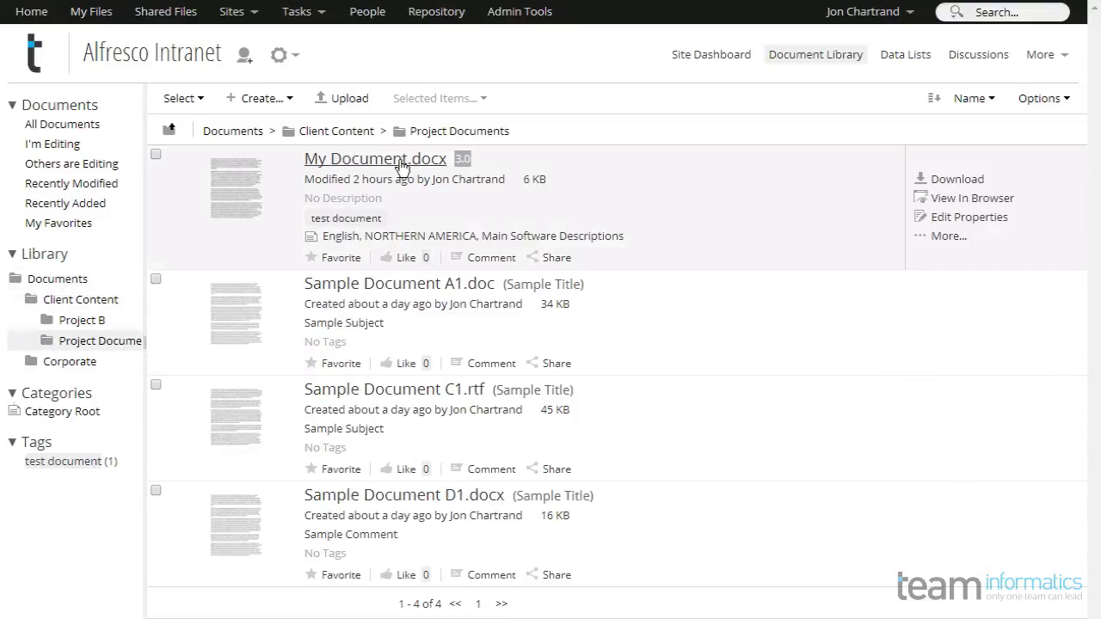
click(951, 243)
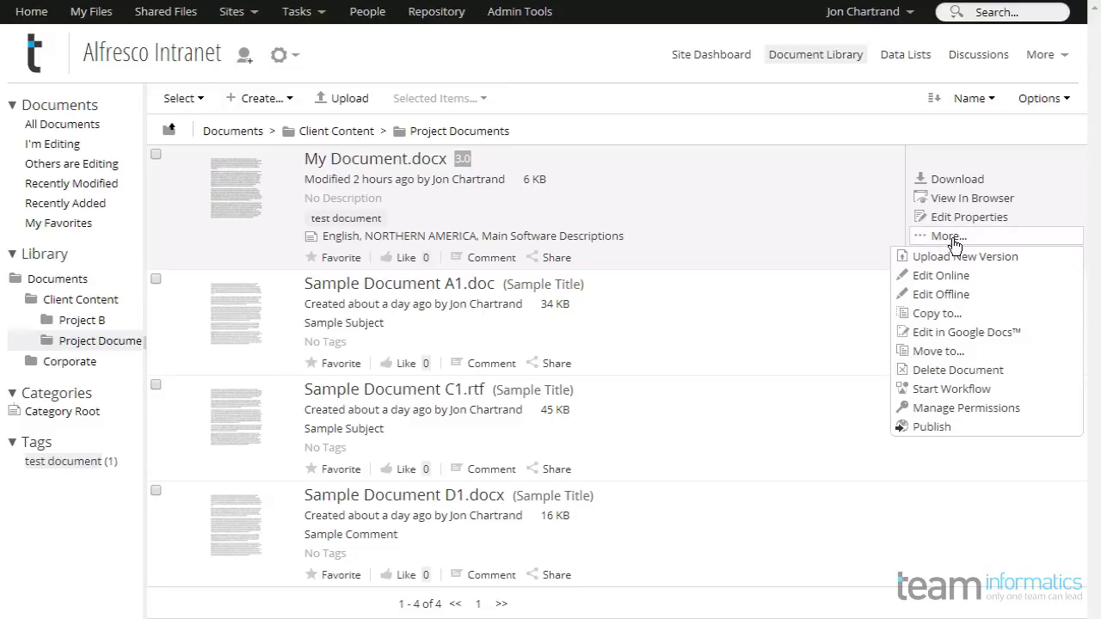
- Choose the Review And Approve workflow, paste the review message, and set due date 19 July 2014
click(936, 391)
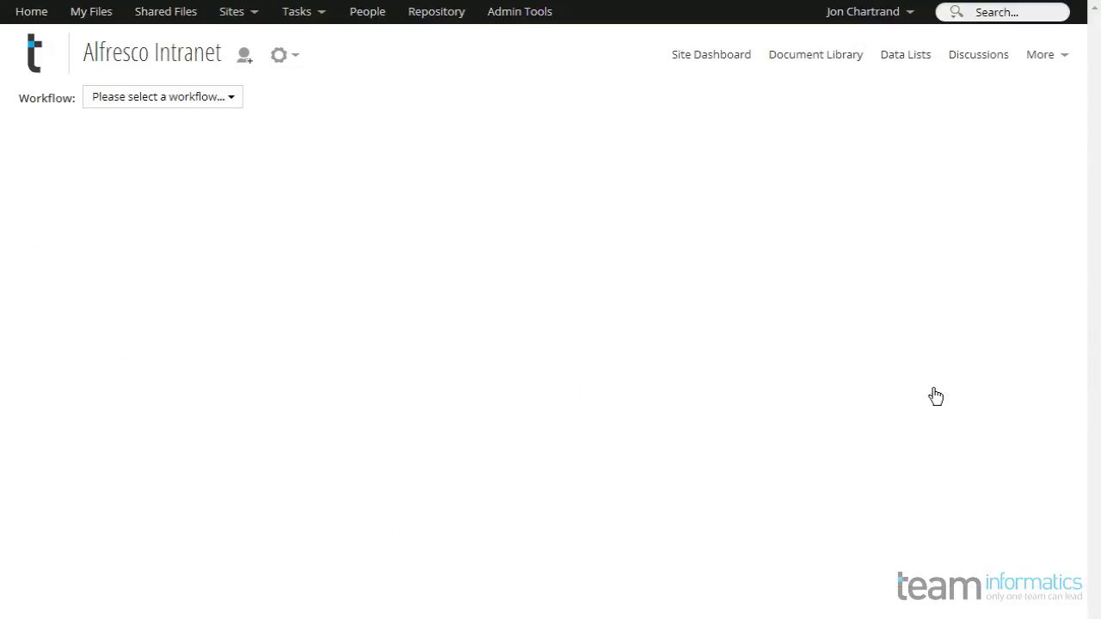
click(209, 100)
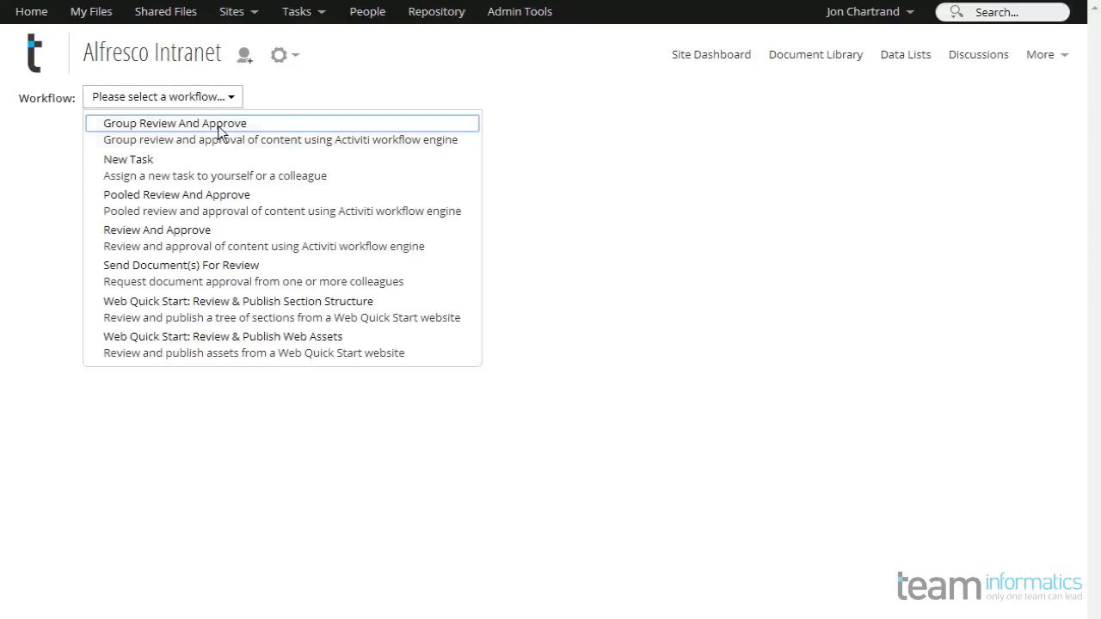
click(220, 240)
click(180, 209)
text(Please take a look at this and let me know if you think it's good to go. Thanks.)
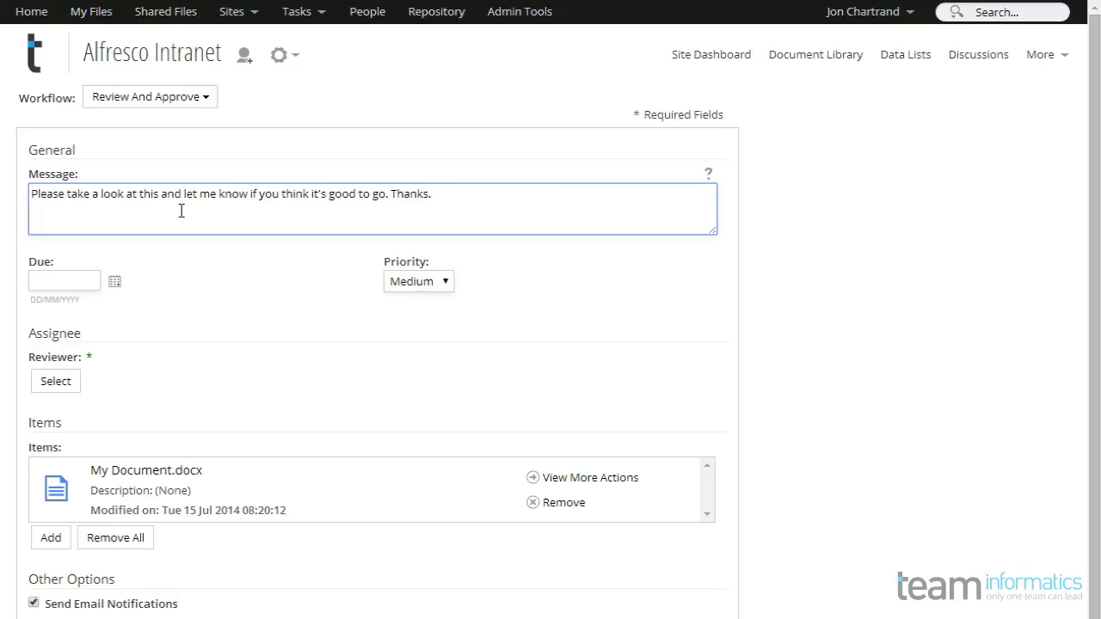
click(115, 281)
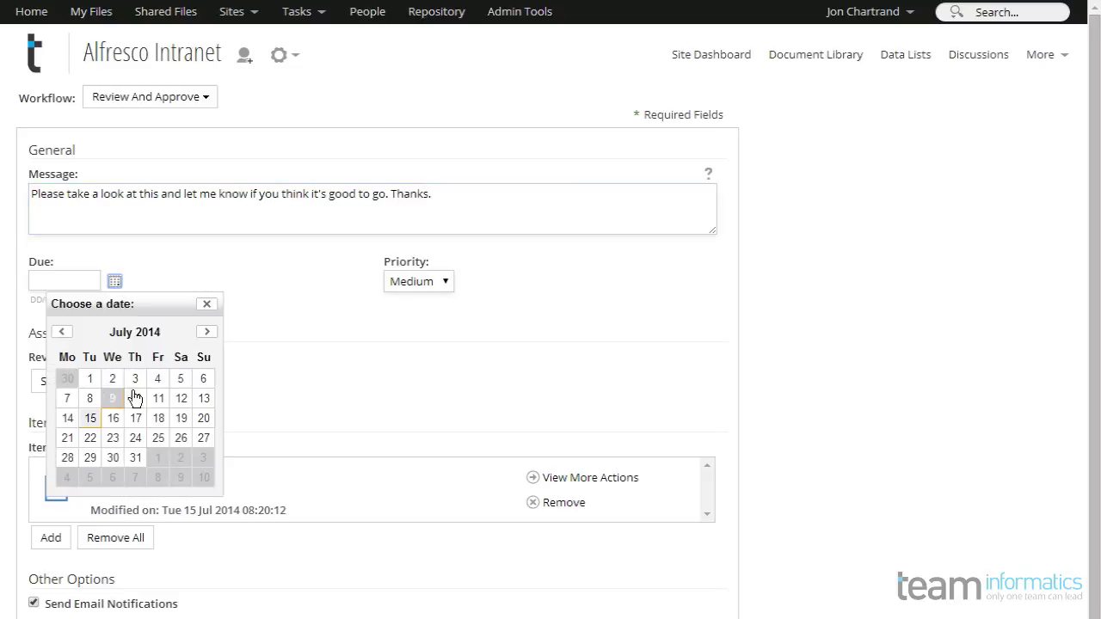
click(180, 418)
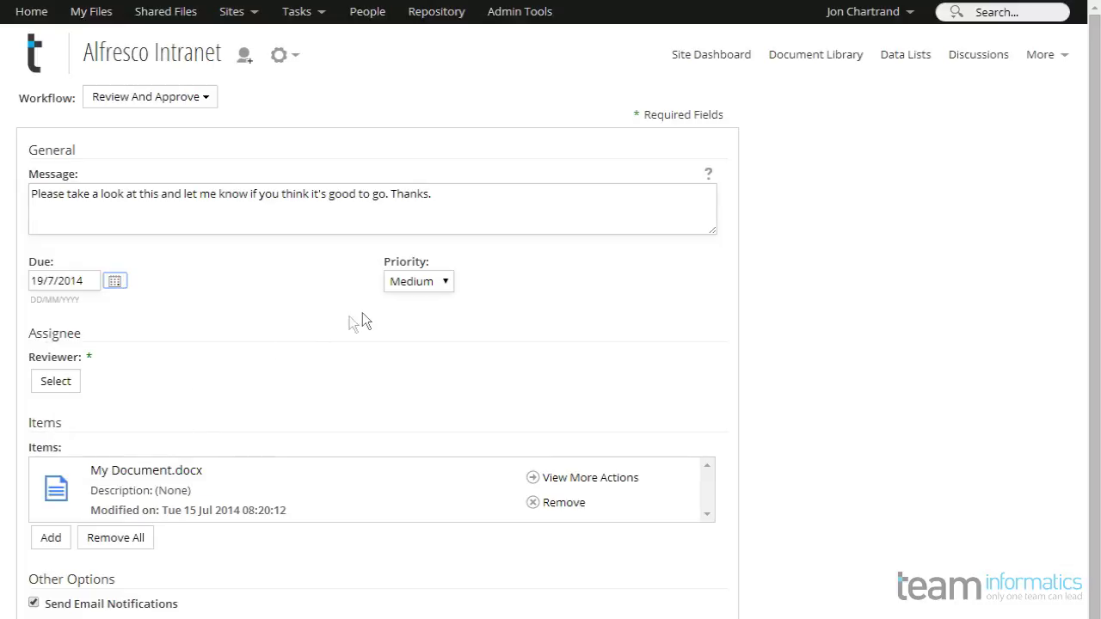
- Assign the reviewer found by searching 'd' and start the workflow
click(38, 386)
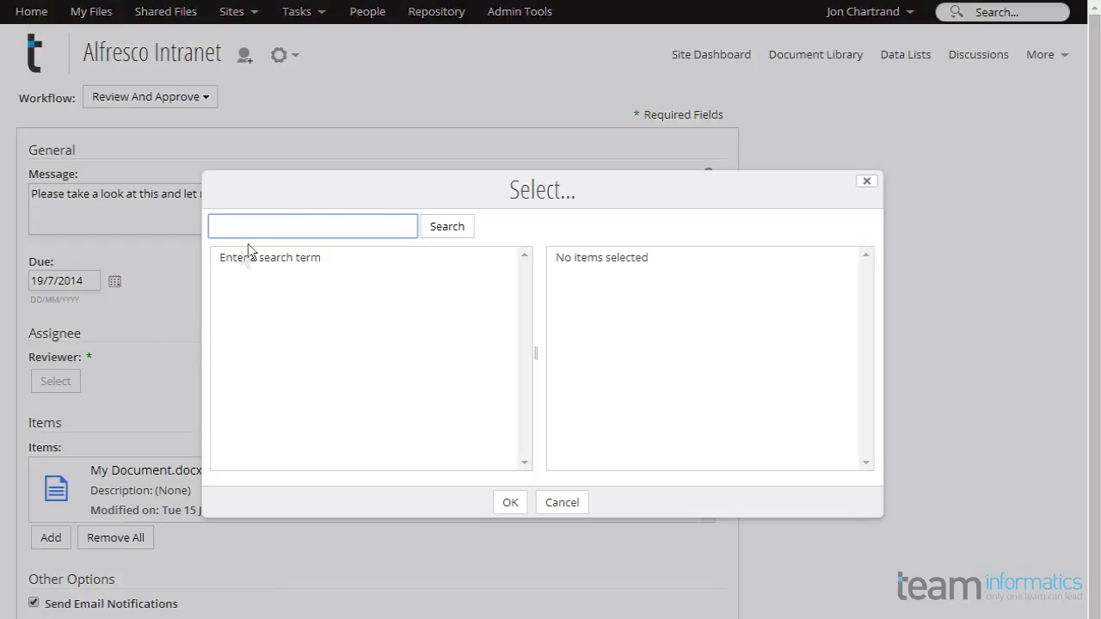
text(d)
click(444, 234)
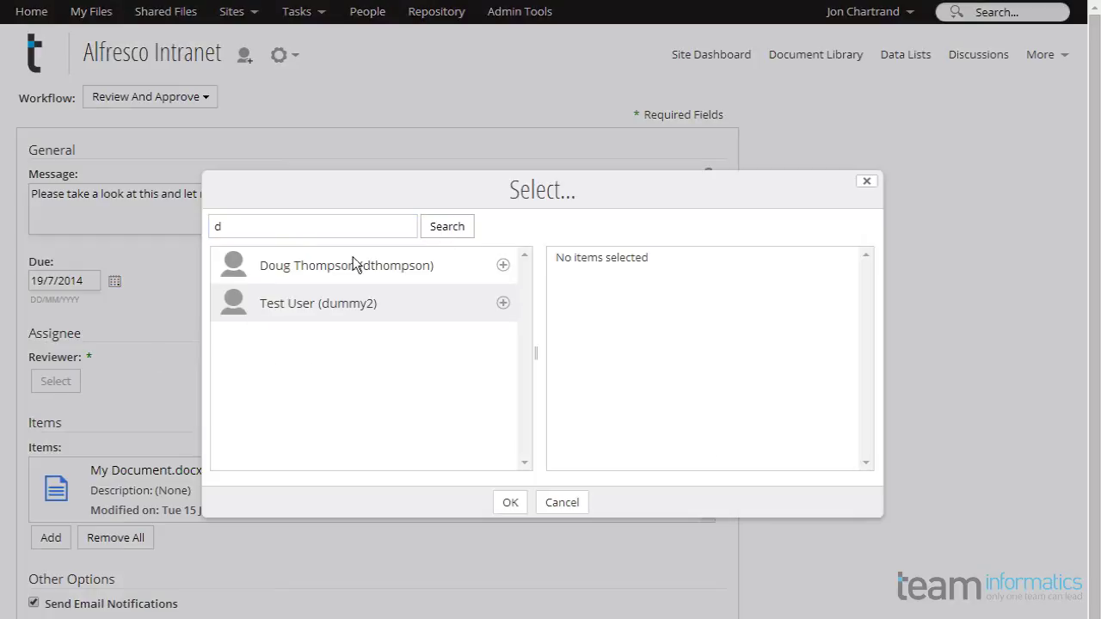
click(503, 266)
click(510, 502)
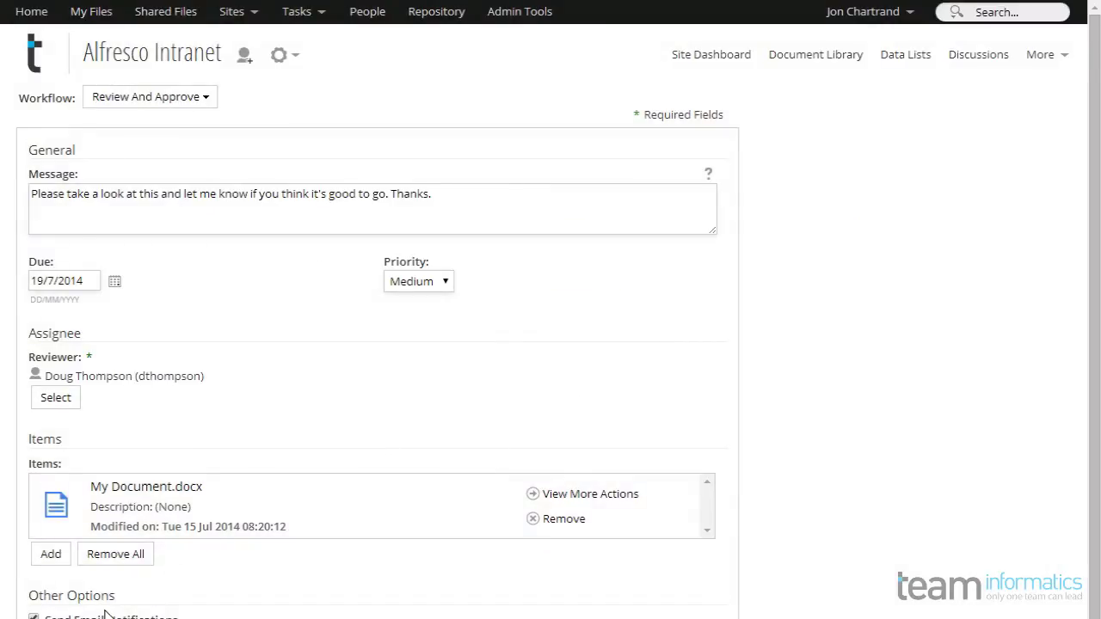
scroll(129, 584, down, 2)
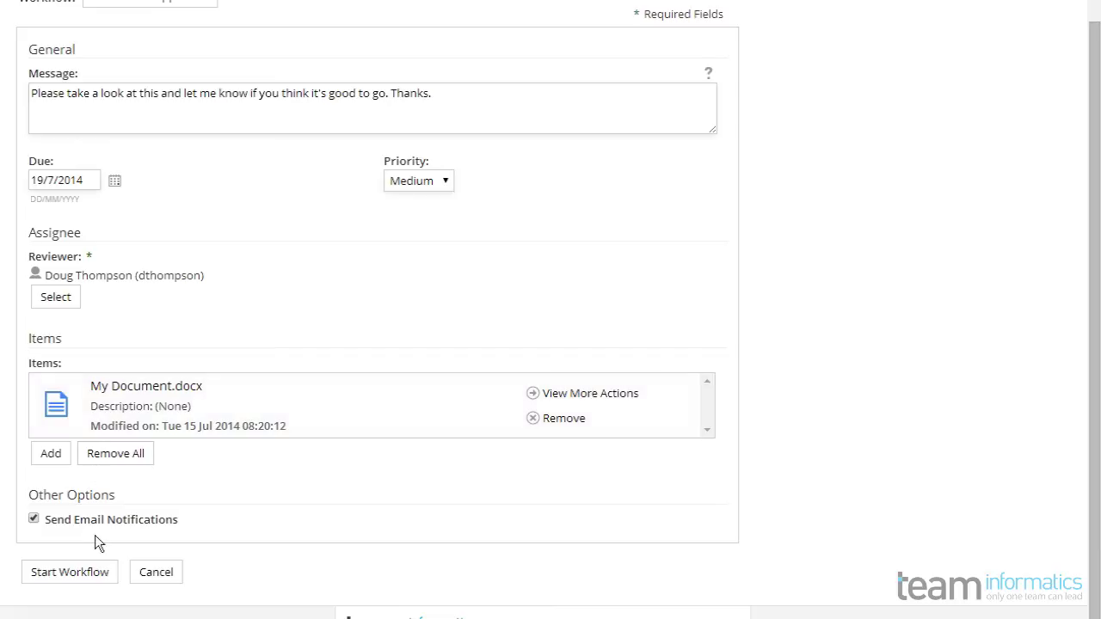
click(95, 579)
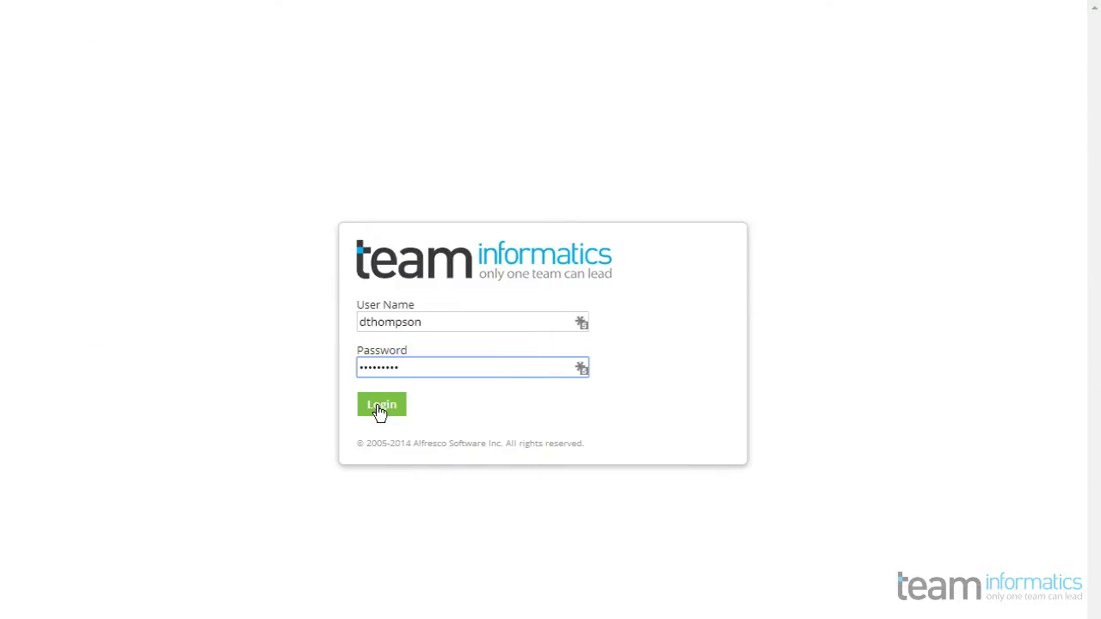
- Log in as the reviewer, open the review task, and view My Document.docx from it
click(380, 406)
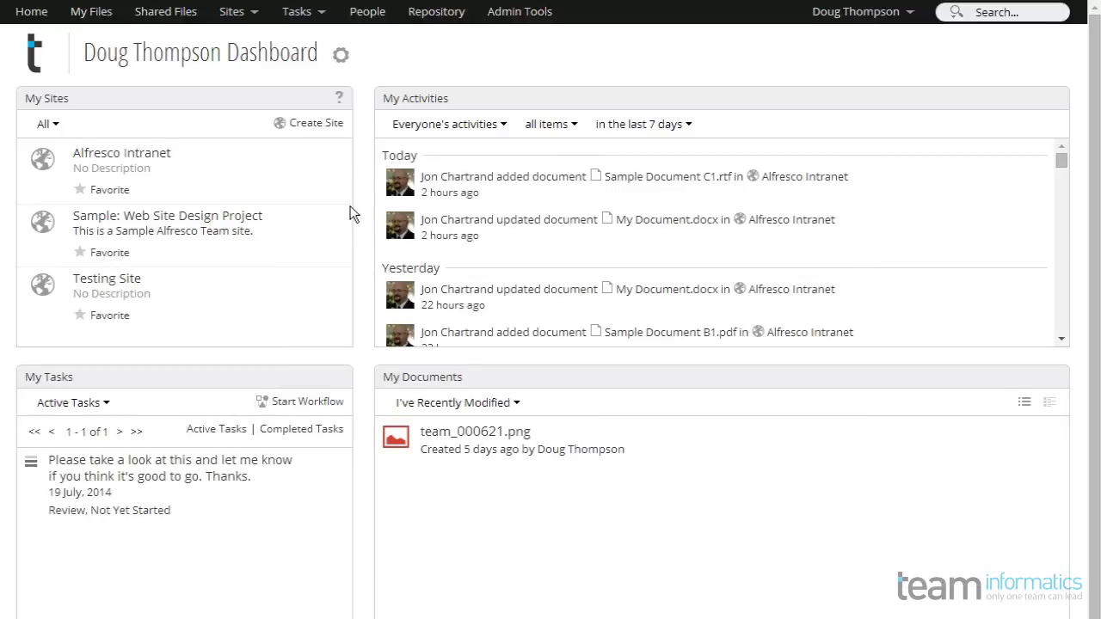
click(216, 478)
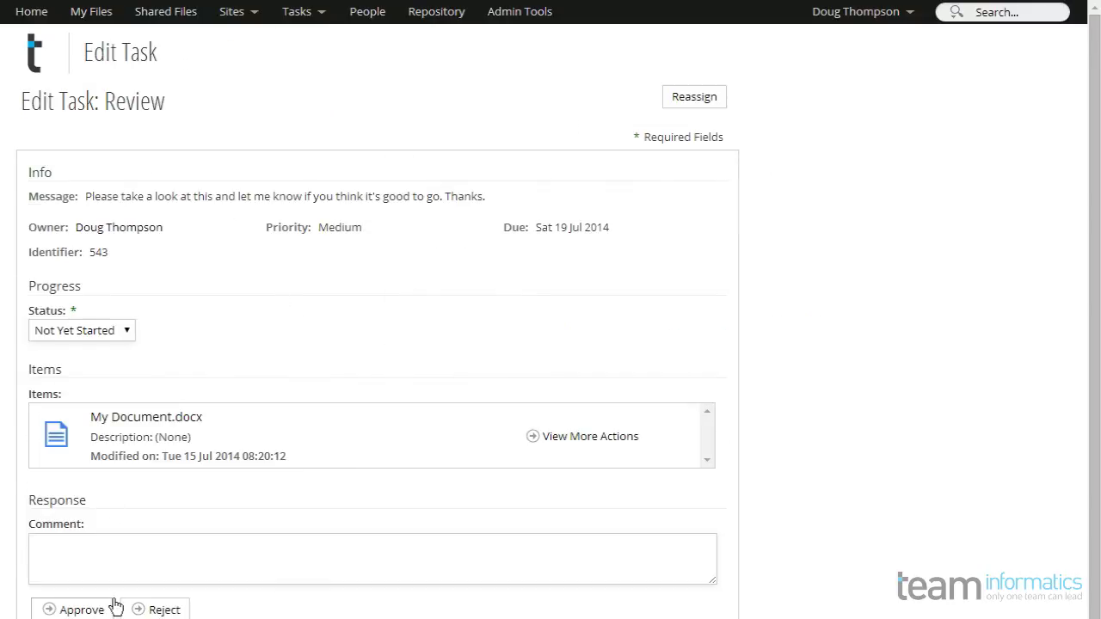
click(106, 420)
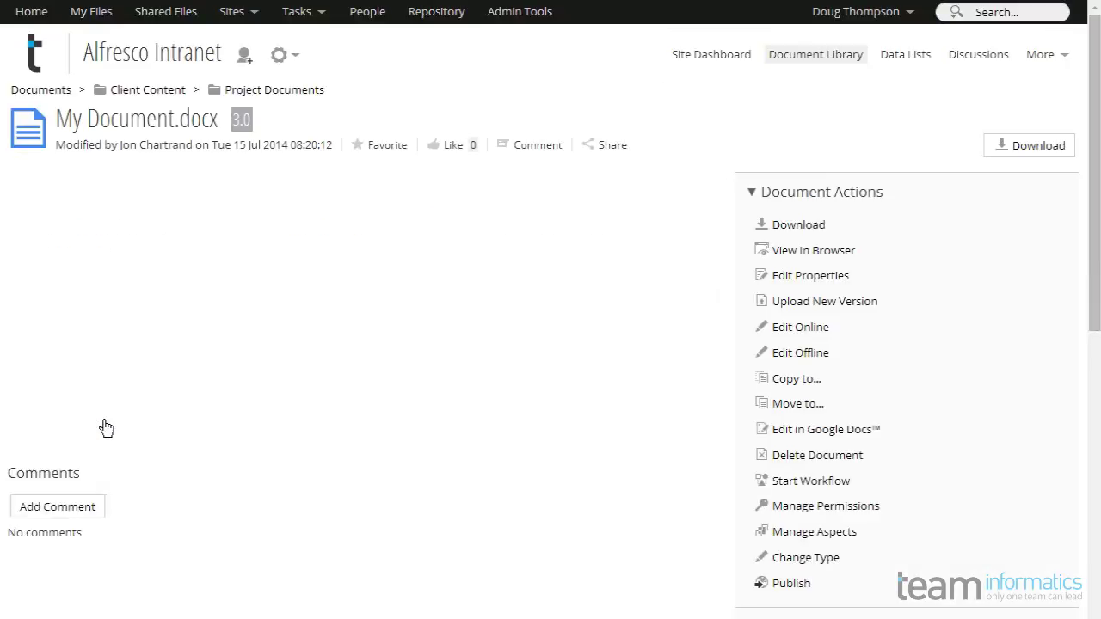